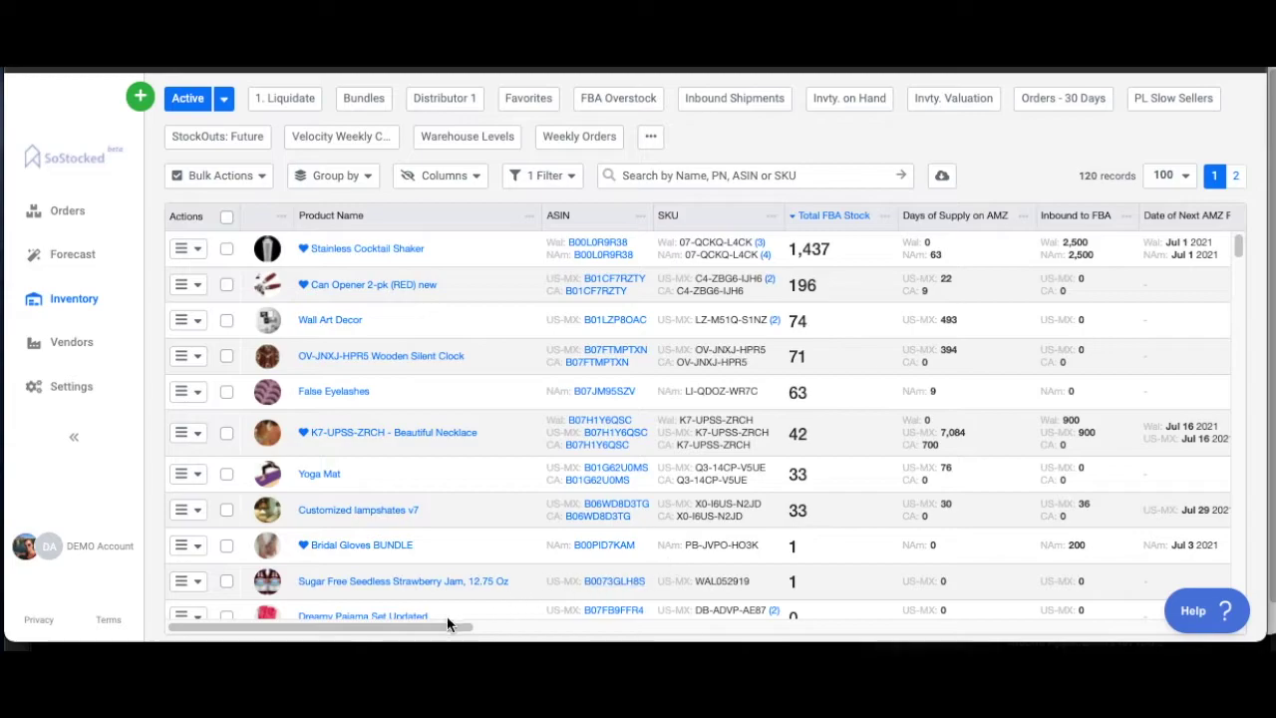
- Scroll through the Columns list of inventory columns available to show or hide, then close it
{"action": "left_click_drag", "start_coordinate": [446, 624], "coordinate": [418, 628]}
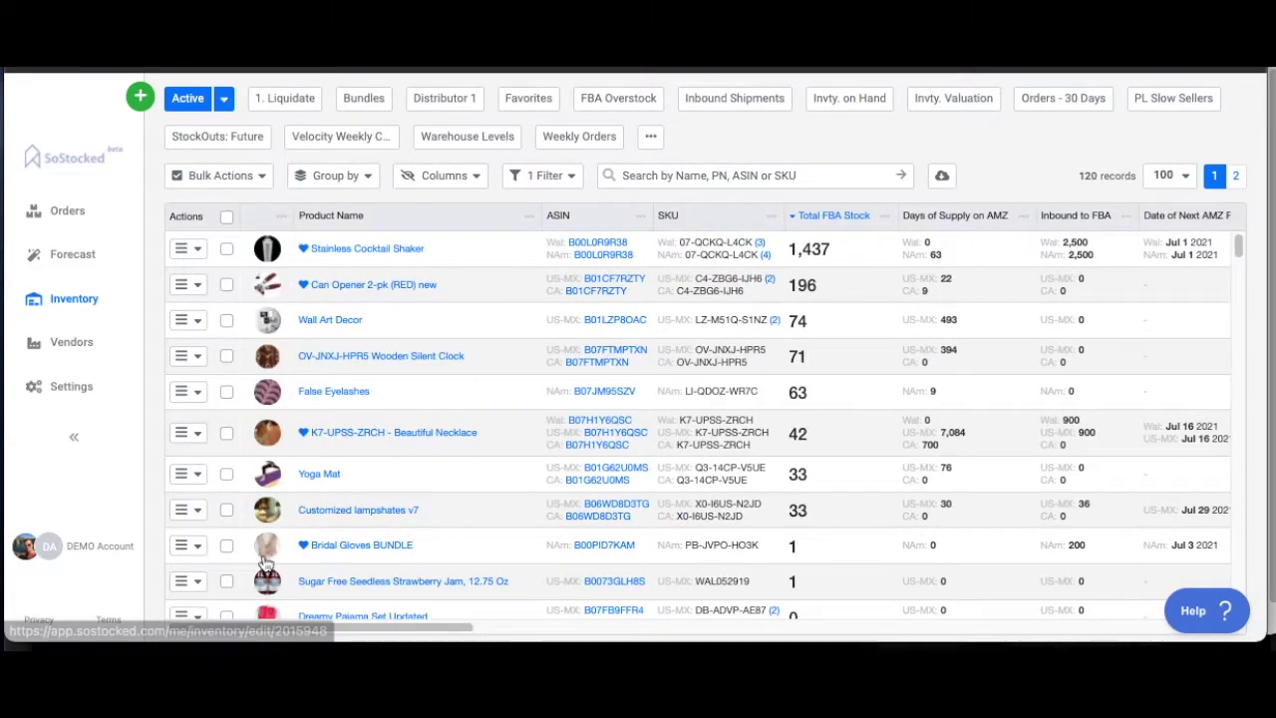
{"action": "left_click", "coordinate": [440, 176]}
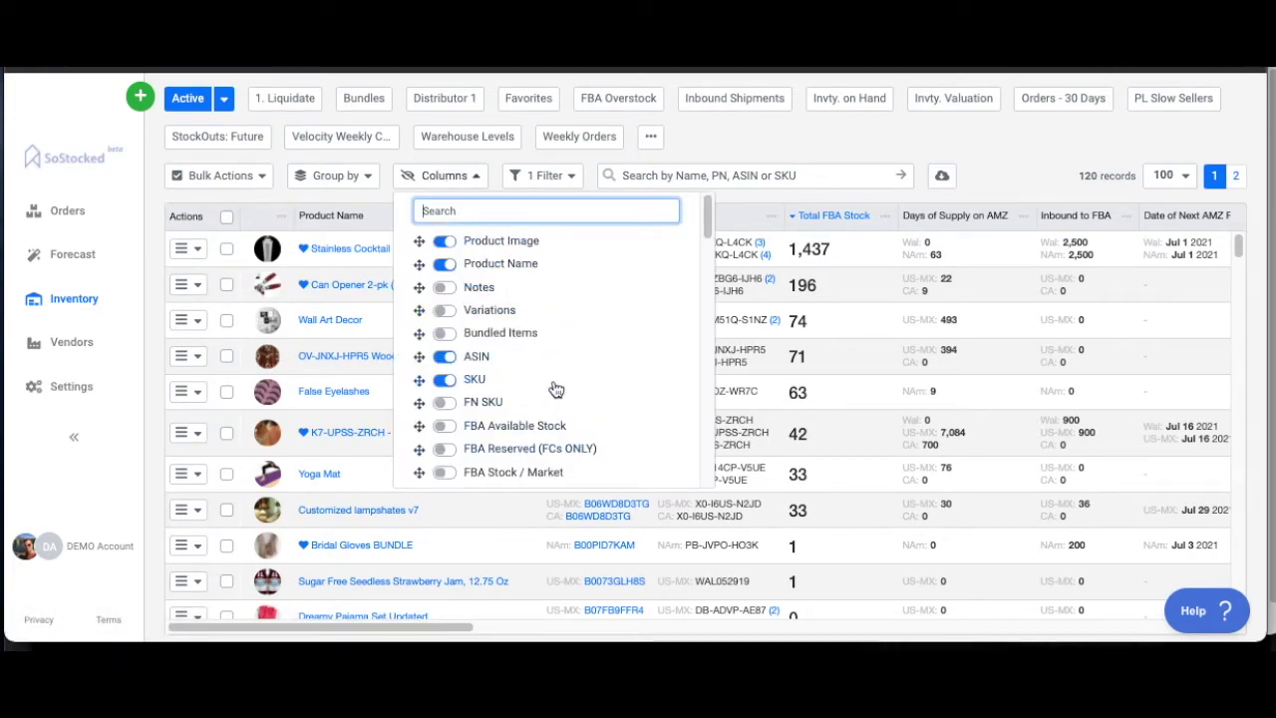
{"action": "scroll", "coordinate": [555, 389], "scroll_direction": "down", "scroll_amount": 5}
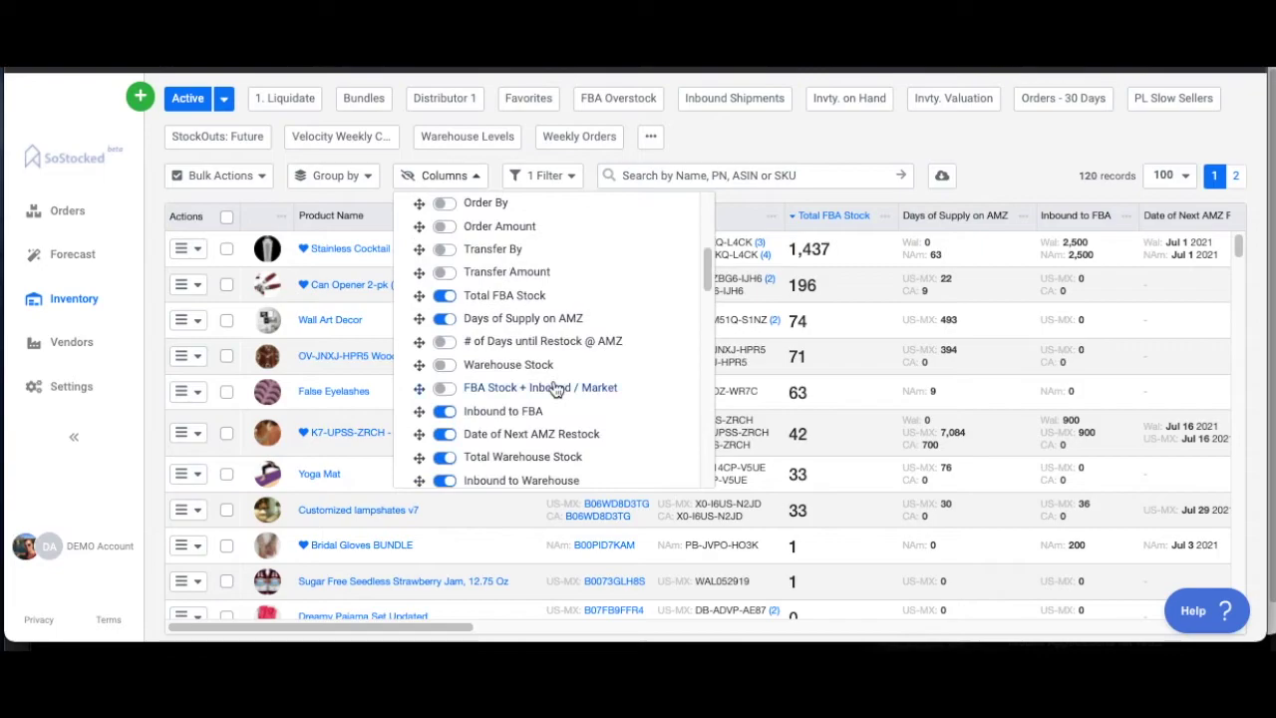
{"action": "scroll", "coordinate": [555, 389], "scroll_direction": "down", "scroll_amount": 8}
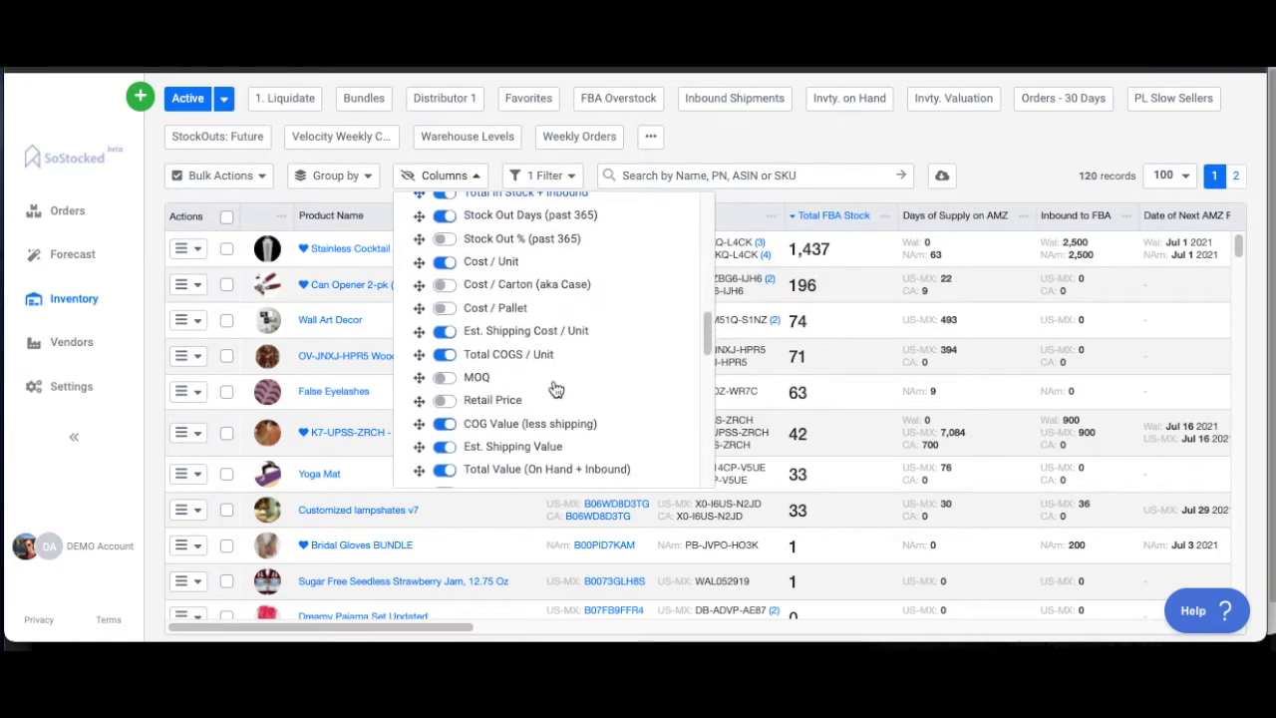
{"action": "scroll", "coordinate": [555, 388], "scroll_direction": "down", "scroll_amount": 10}
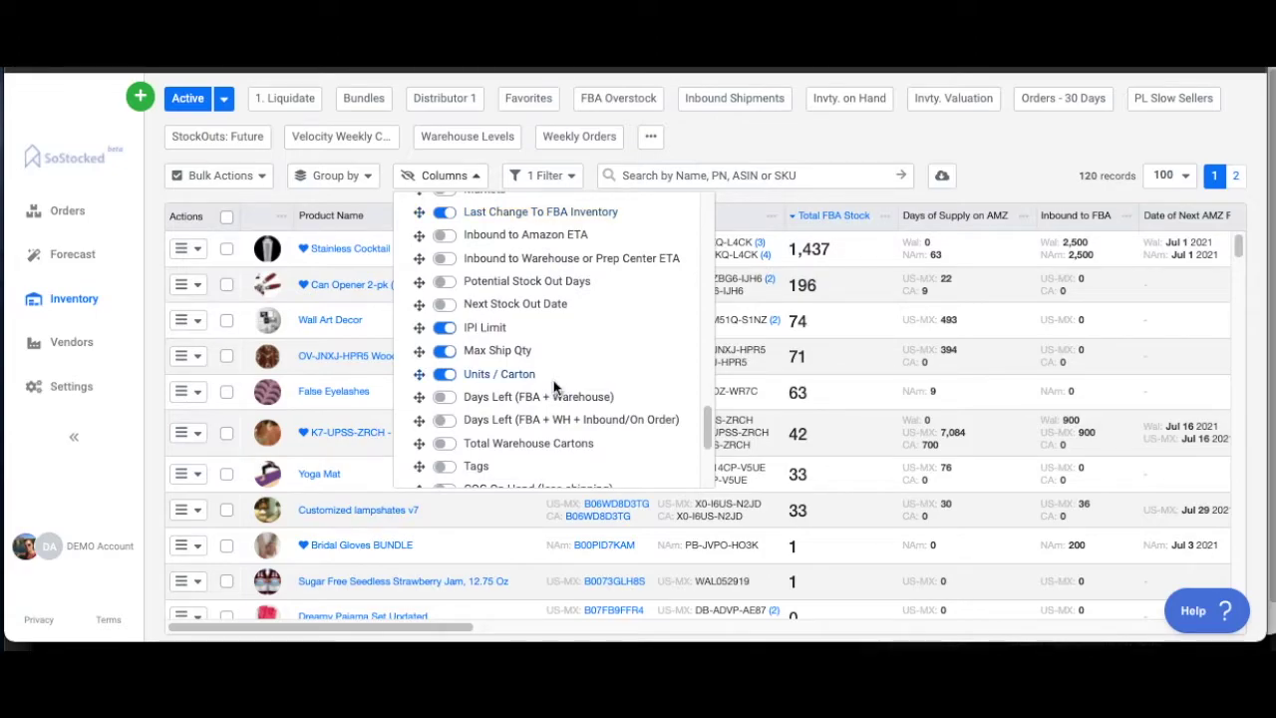
{"action": "left_click", "coordinate": [961, 138]}
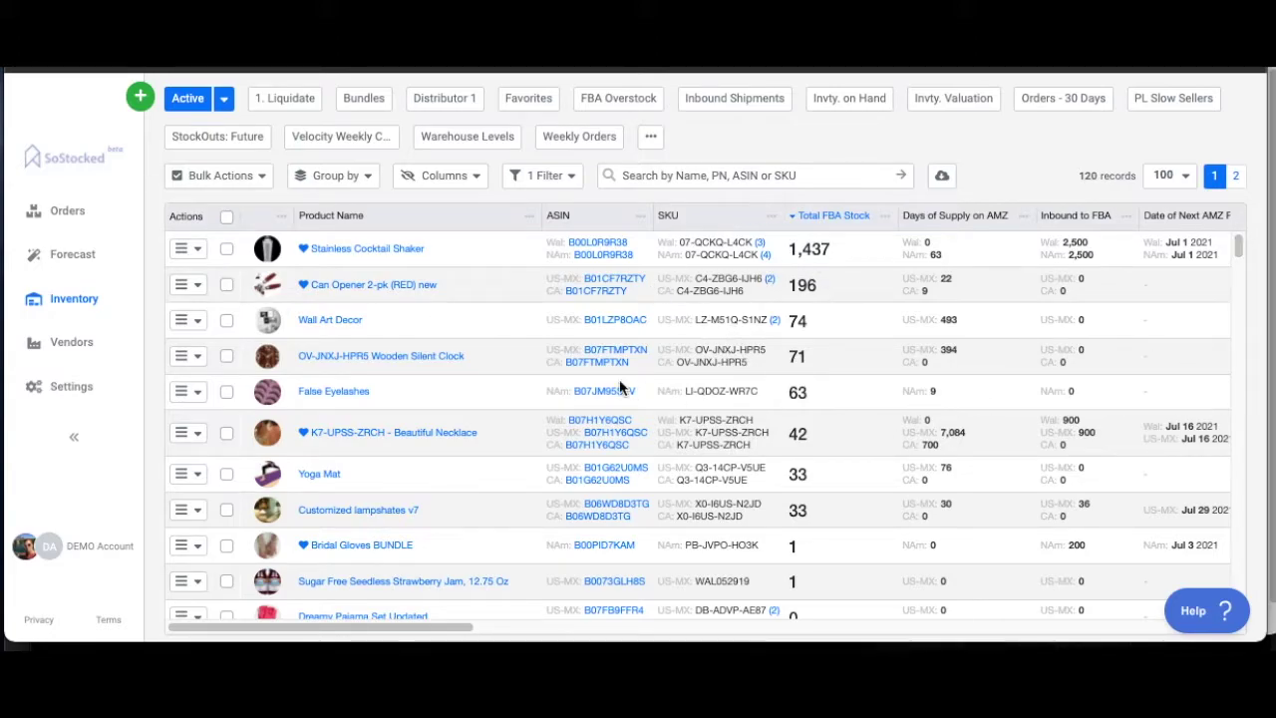
- Review the current 'Status is Active' filter, then close the filter panel
{"action": "left_click", "coordinate": [544, 177]}
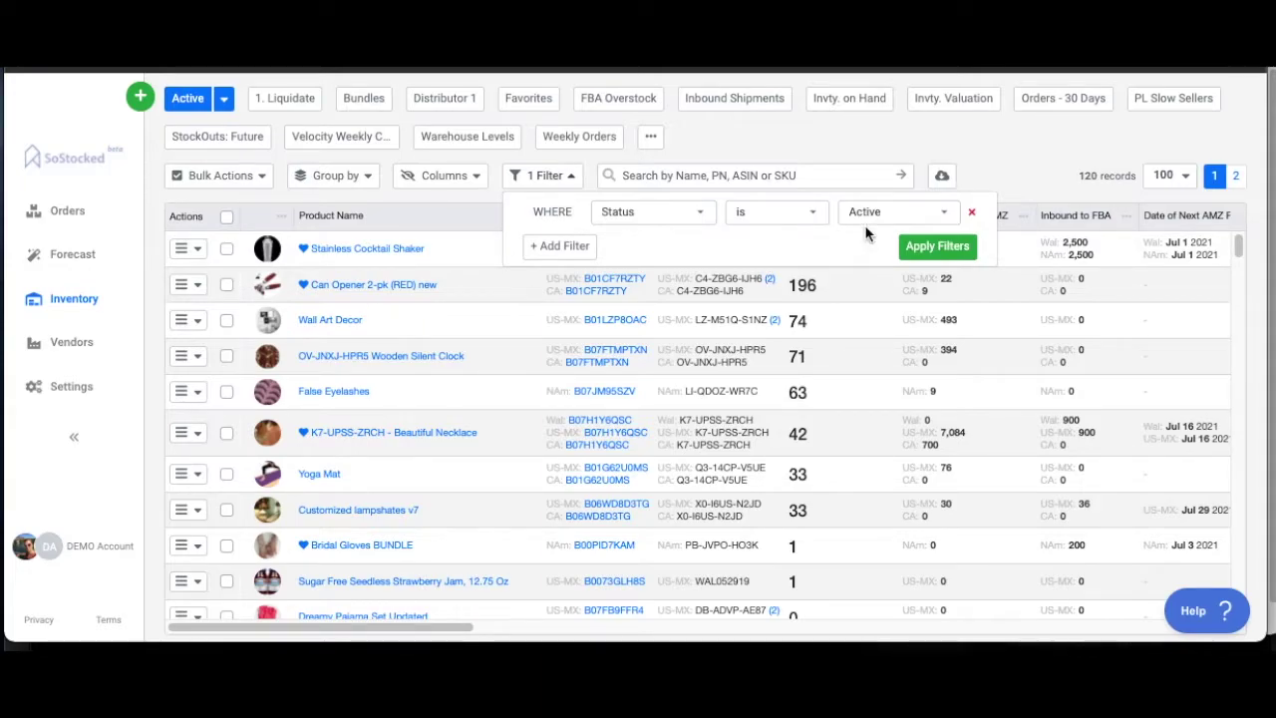
{"action": "left_click", "coordinate": [846, 146]}
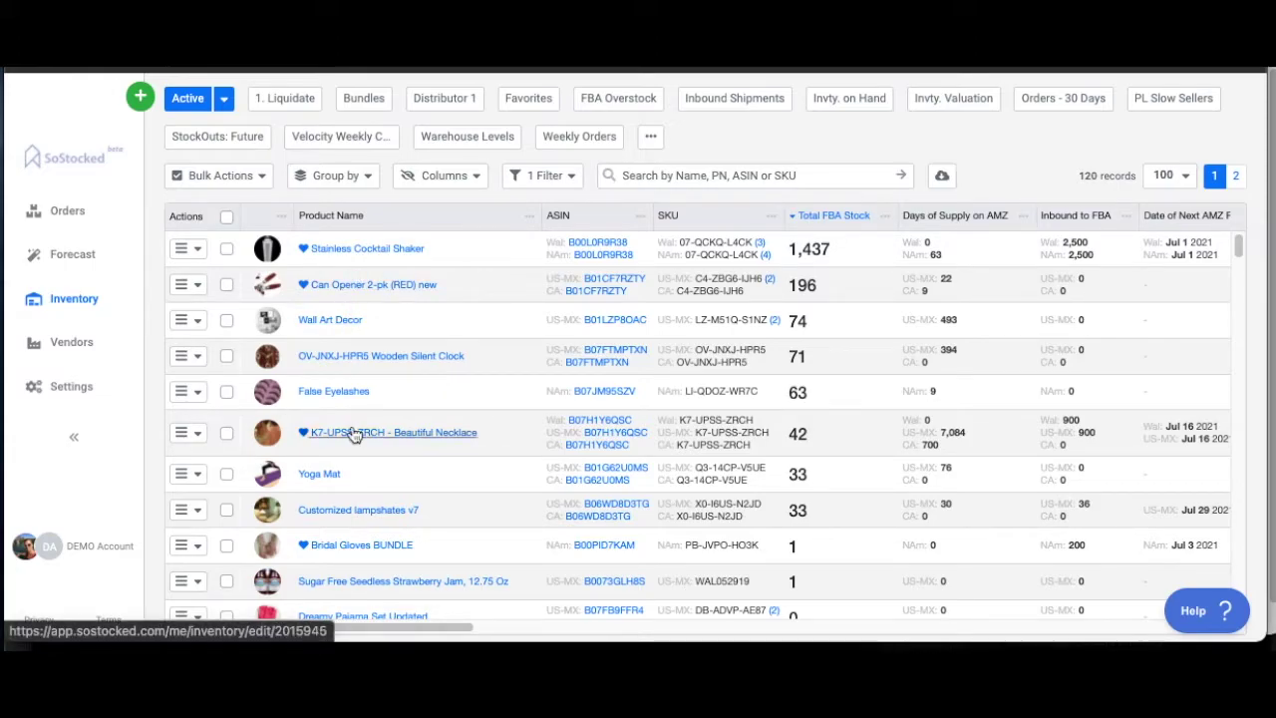
- Change the Status filter value from Active to Inactive and apply it
{"action": "scroll", "coordinate": [373, 480], "scroll_direction": "down", "scroll_amount": 3}
{"action": "scroll", "coordinate": [373, 481], "scroll_direction": "up", "scroll_amount": 3}
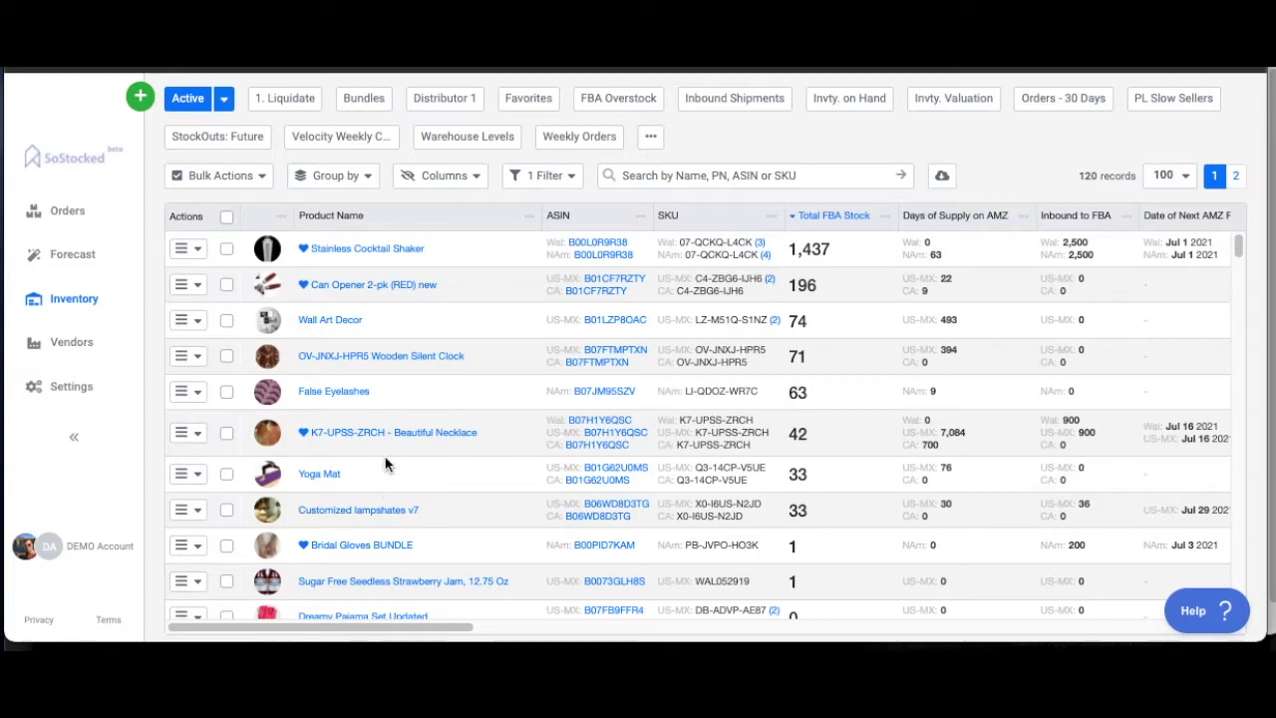
{"action": "left_click", "coordinate": [546, 180]}
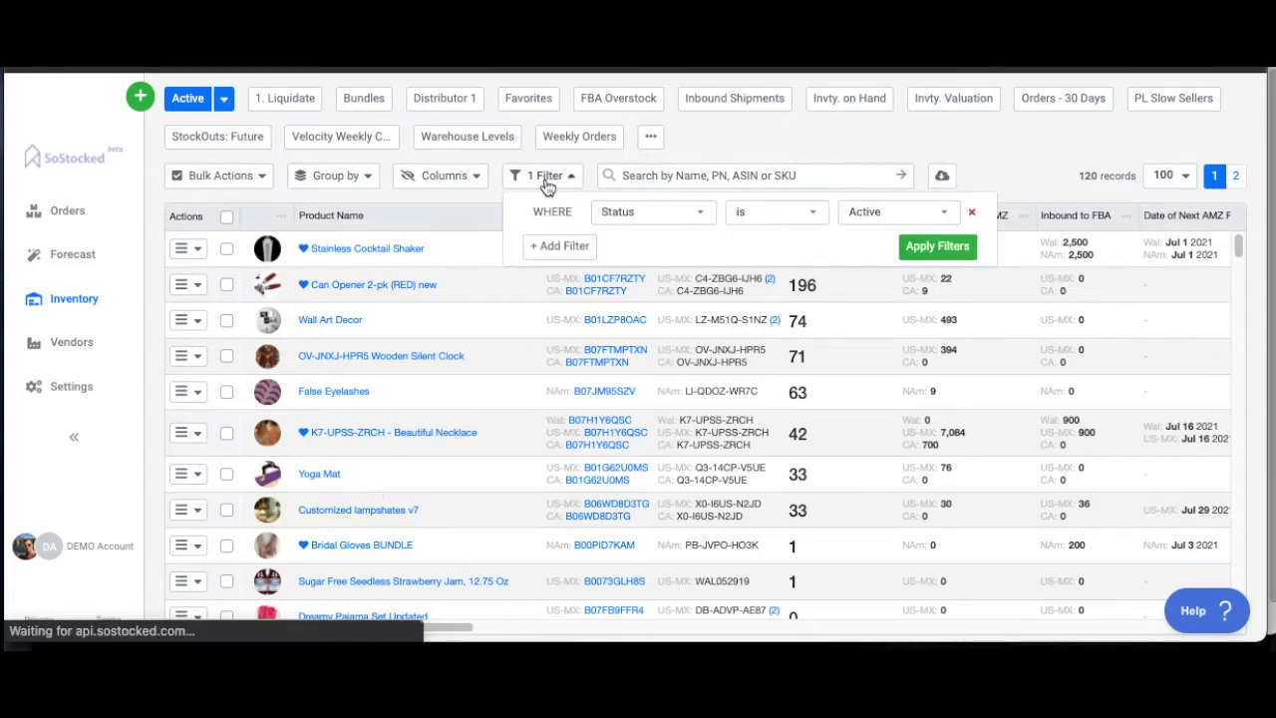
{"action": "left_click", "coordinate": [857, 213]}
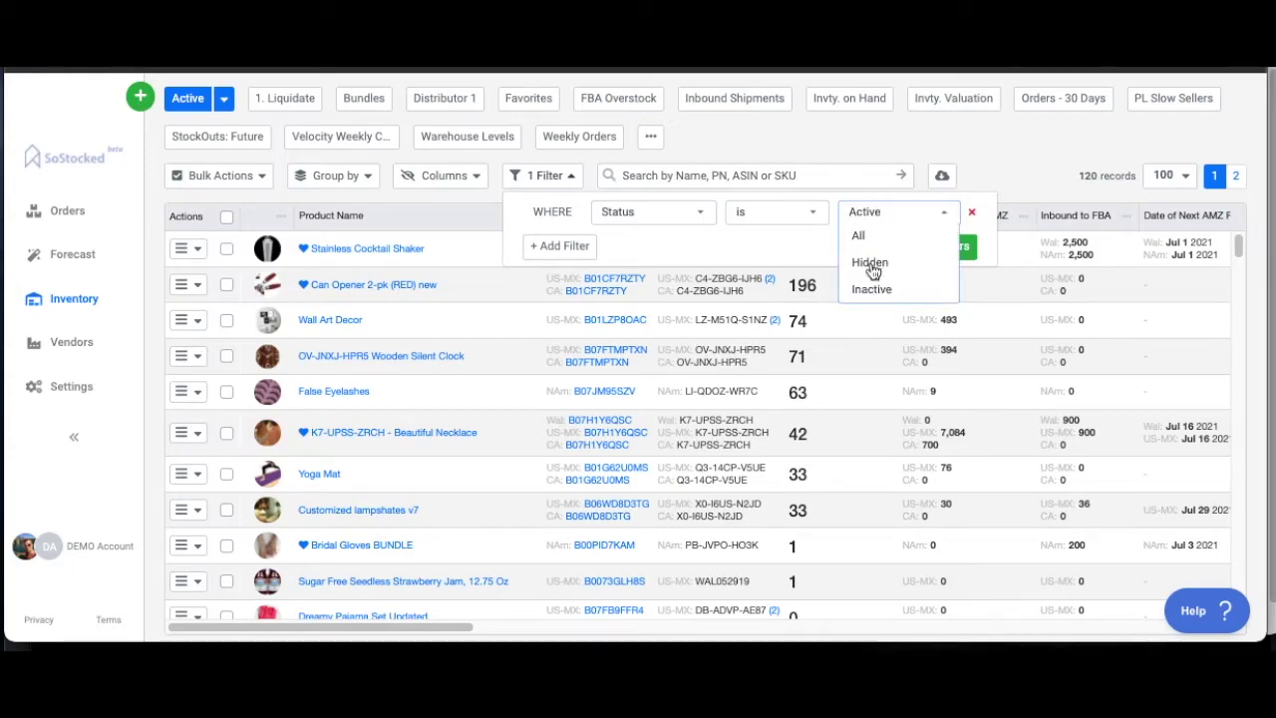
{"action": "left_click", "coordinate": [873, 295]}
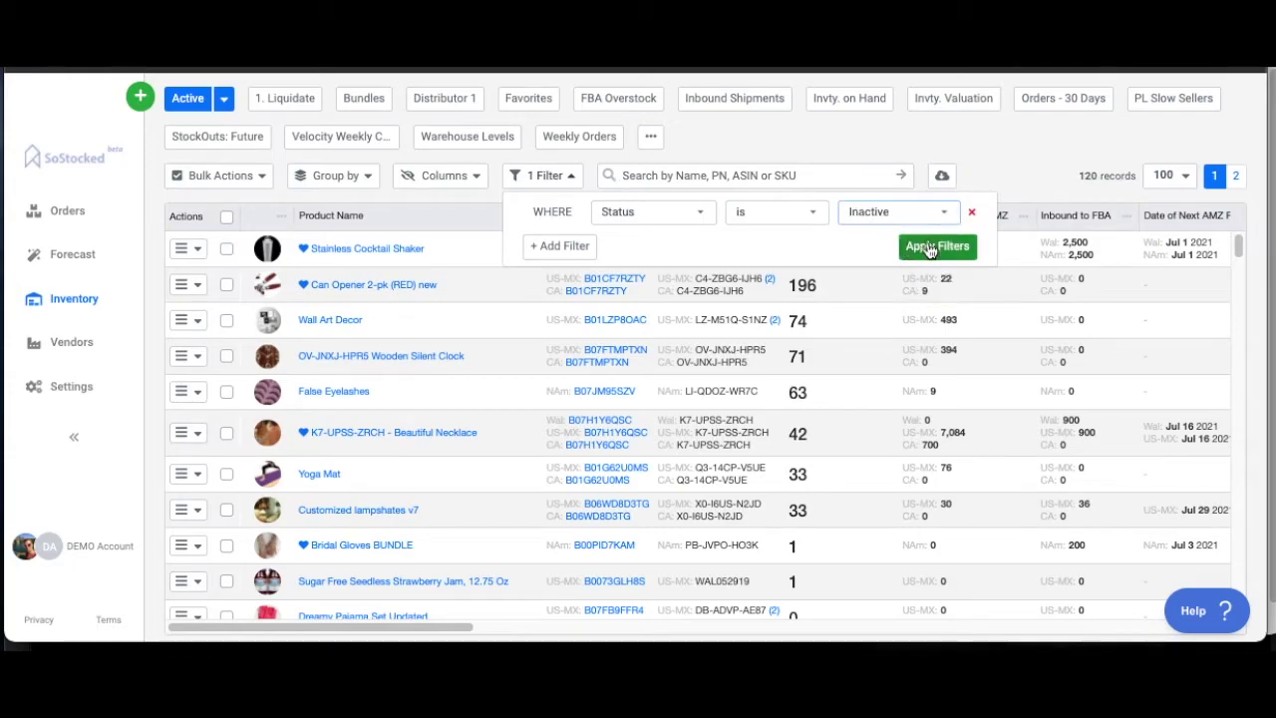
{"action": "left_click", "coordinate": [929, 247]}
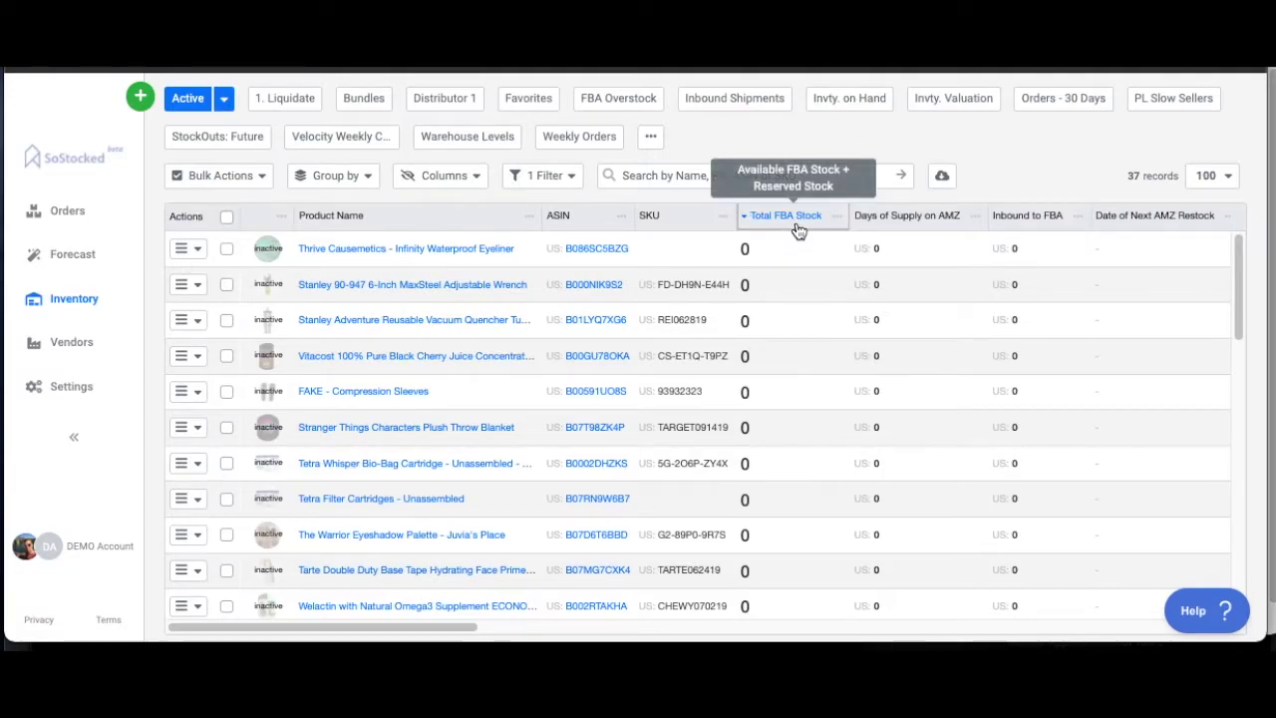
- Sort the inactive products by Total FBA Stock in descending order
{"action": "left_click", "coordinate": [837, 220]}
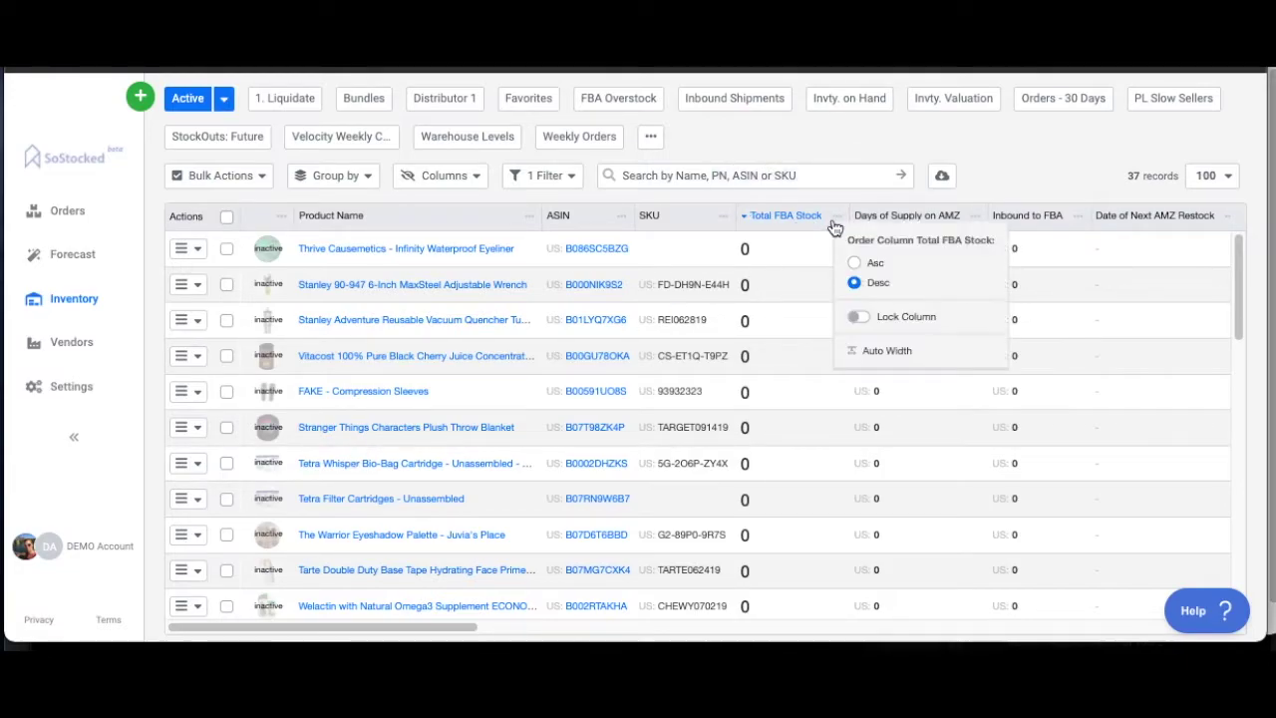
{"action": "left_click", "coordinate": [857, 282]}
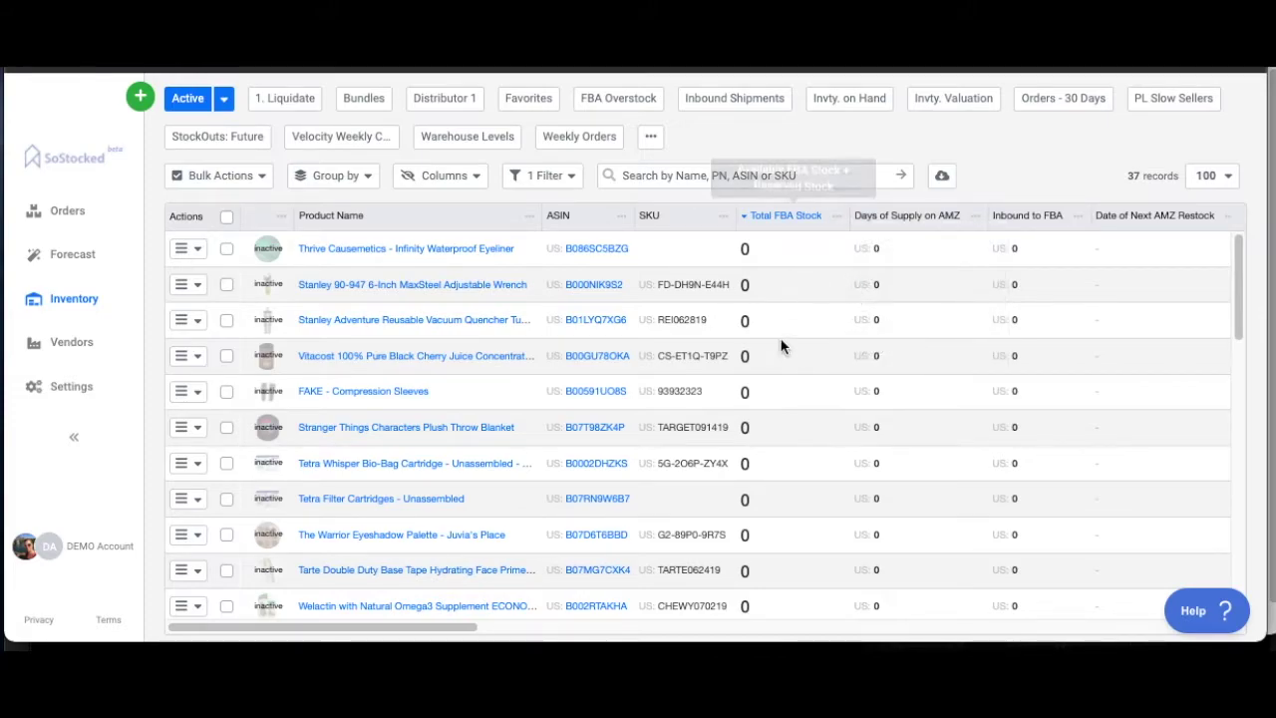
{"action": "scroll", "coordinate": [788, 344], "scroll_direction": "down", "scroll_amount": 10}
{"action": "scroll", "coordinate": [789, 357], "scroll_direction": "up", "scroll_amount": 10}
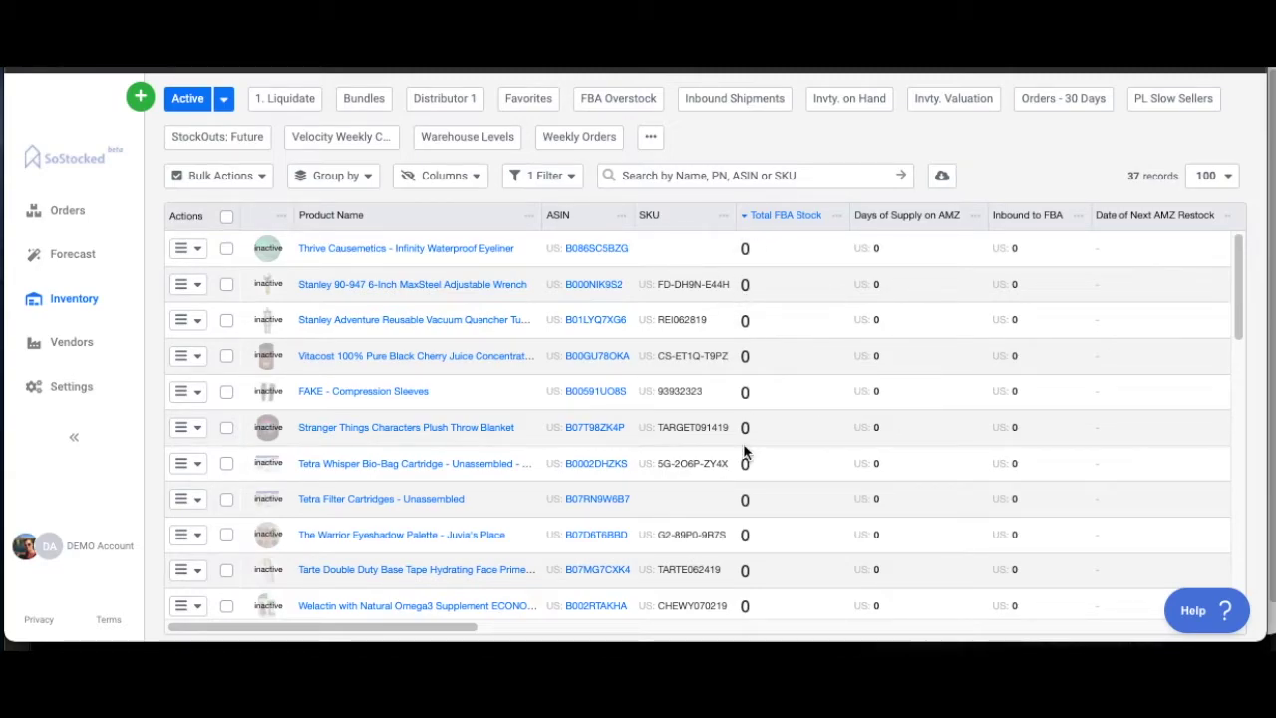
- Select the Stanley wrench, Stanley quencher and Vitacost cherry juice rows and bulk Make active
{"action": "left_click", "coordinate": [226, 285]}
{"action": "left_click", "coordinate": [226, 320]}
{"action": "left_click", "coordinate": [227, 356]}
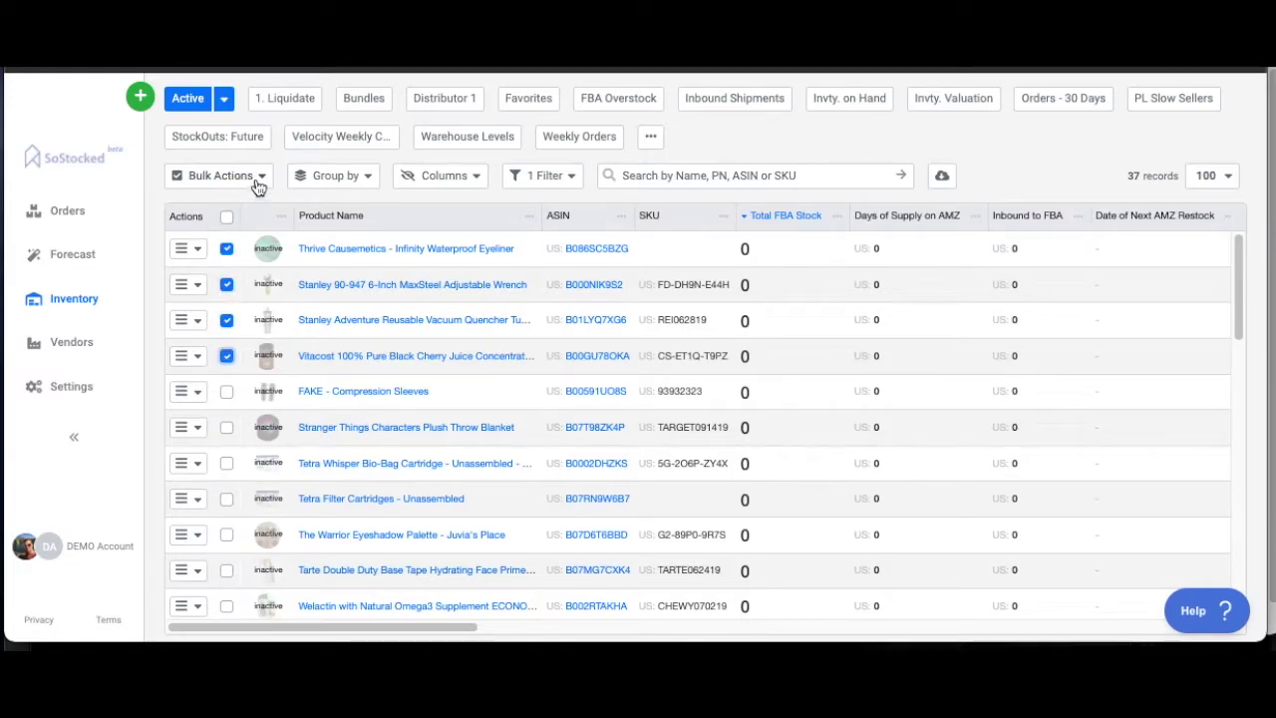
{"action": "left_click", "coordinate": [256, 183]}
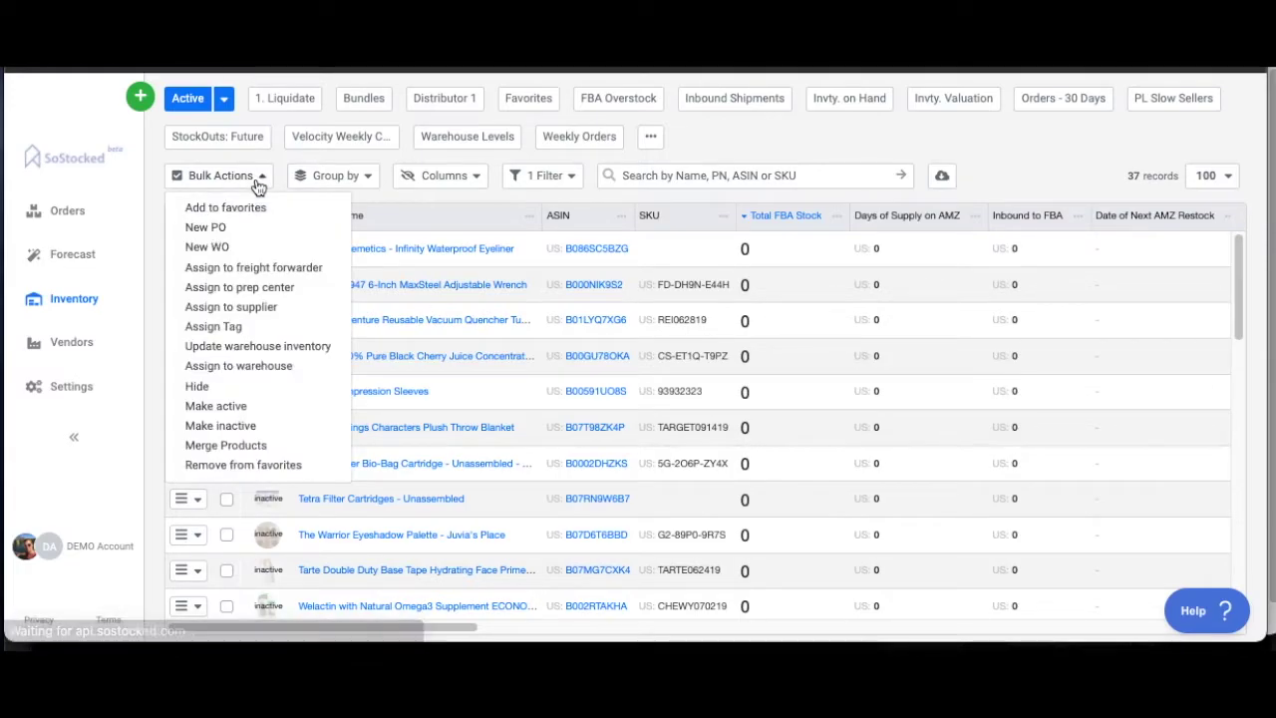
{"action": "left_click", "coordinate": [229, 408]}
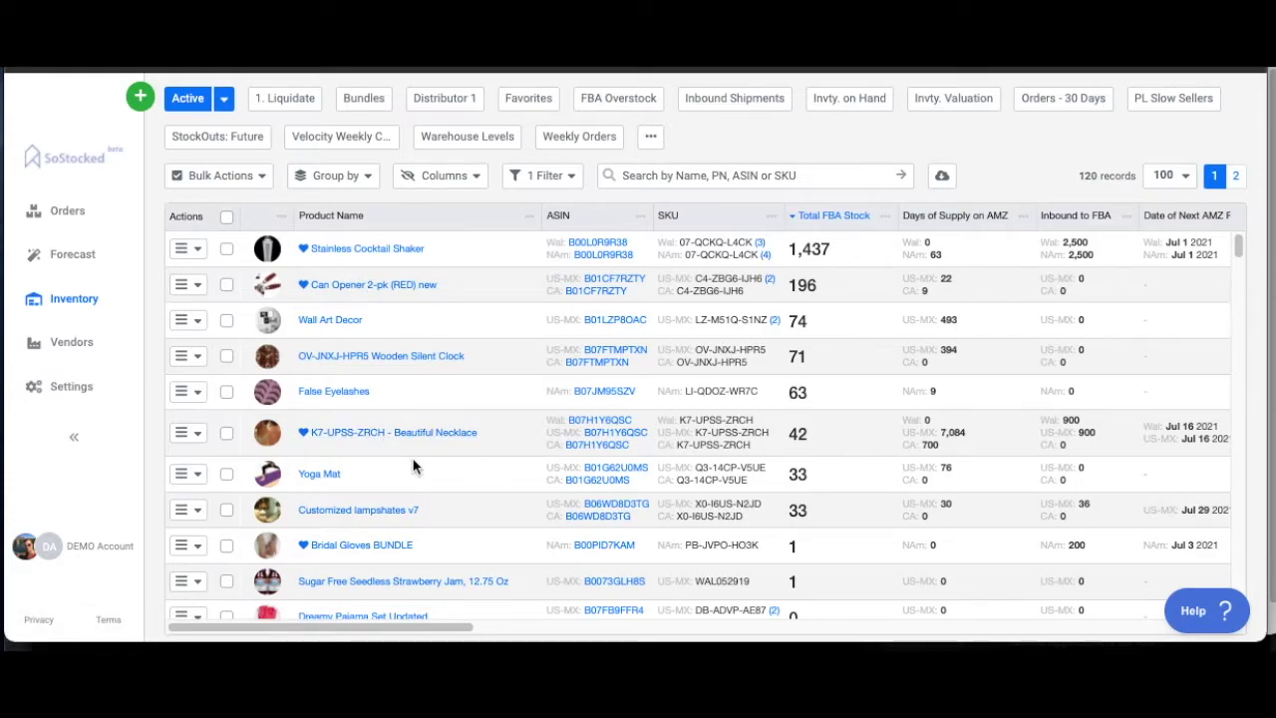
- Select the cocktail shaker, can opener, wall art and wooden clock, choose Hide, and switch off Hide from View
{"action": "left_click", "coordinate": [226, 249]}
{"action": "left_click", "coordinate": [226, 285]}
{"action": "left_click", "coordinate": [226, 320]}
{"action": "left_click", "coordinate": [226, 356]}
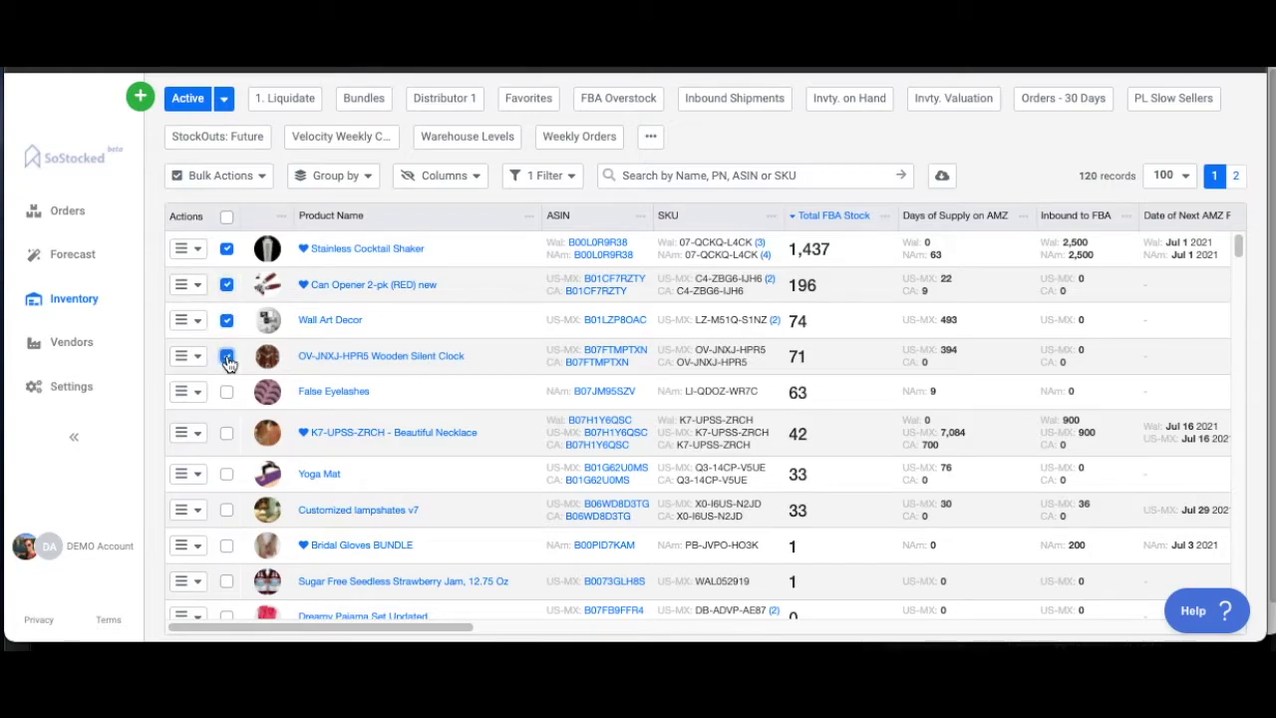
{"action": "left_click", "coordinate": [256, 176]}
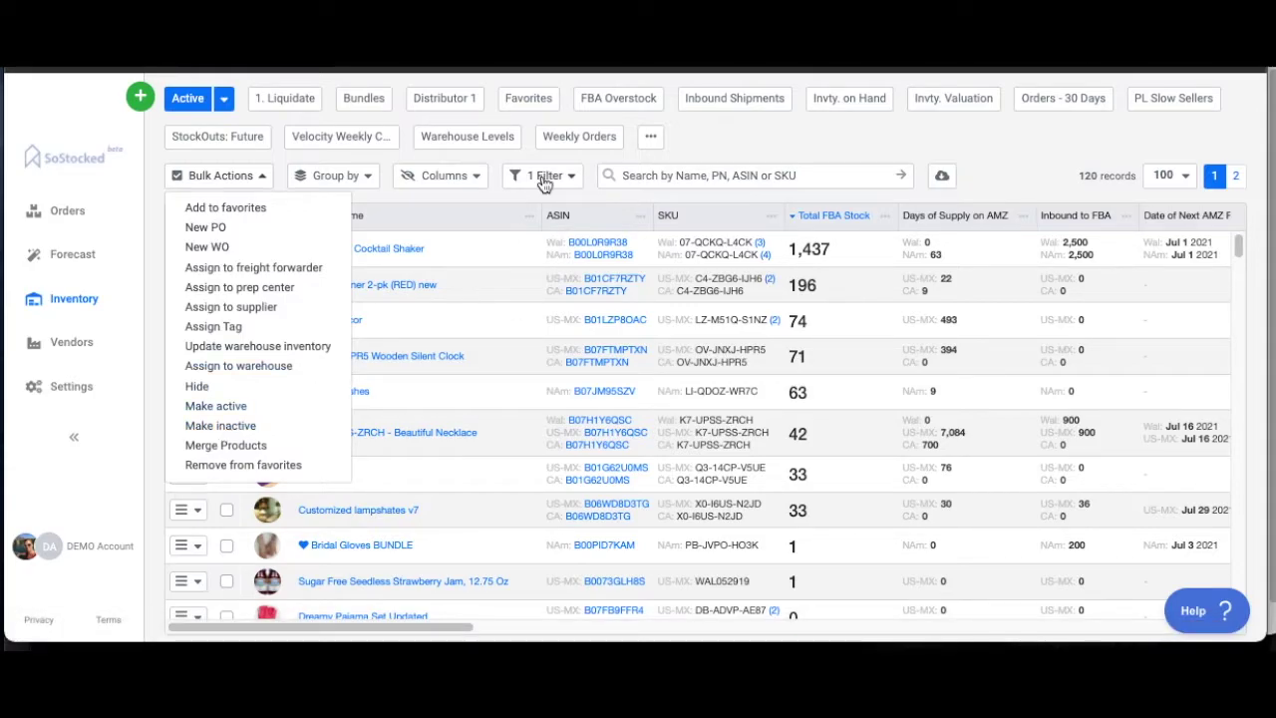
{"action": "left_click", "coordinate": [199, 386]}
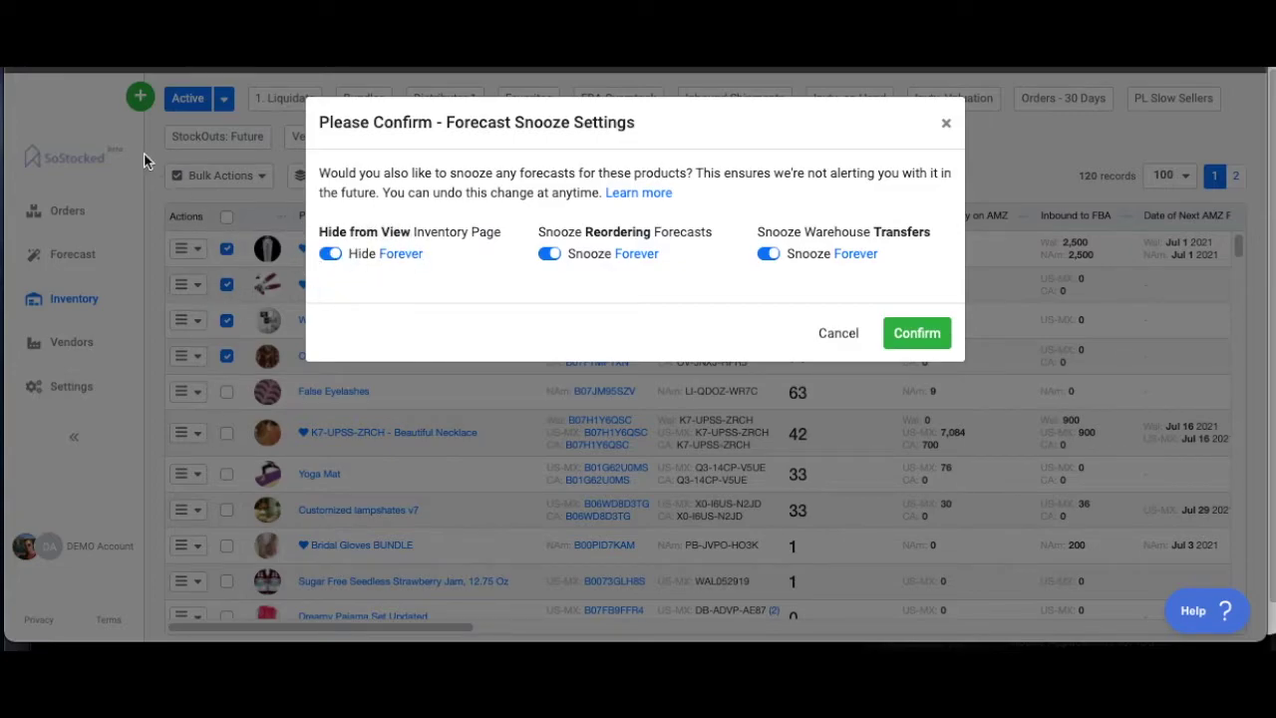
{"action": "left_click", "coordinate": [330, 254]}
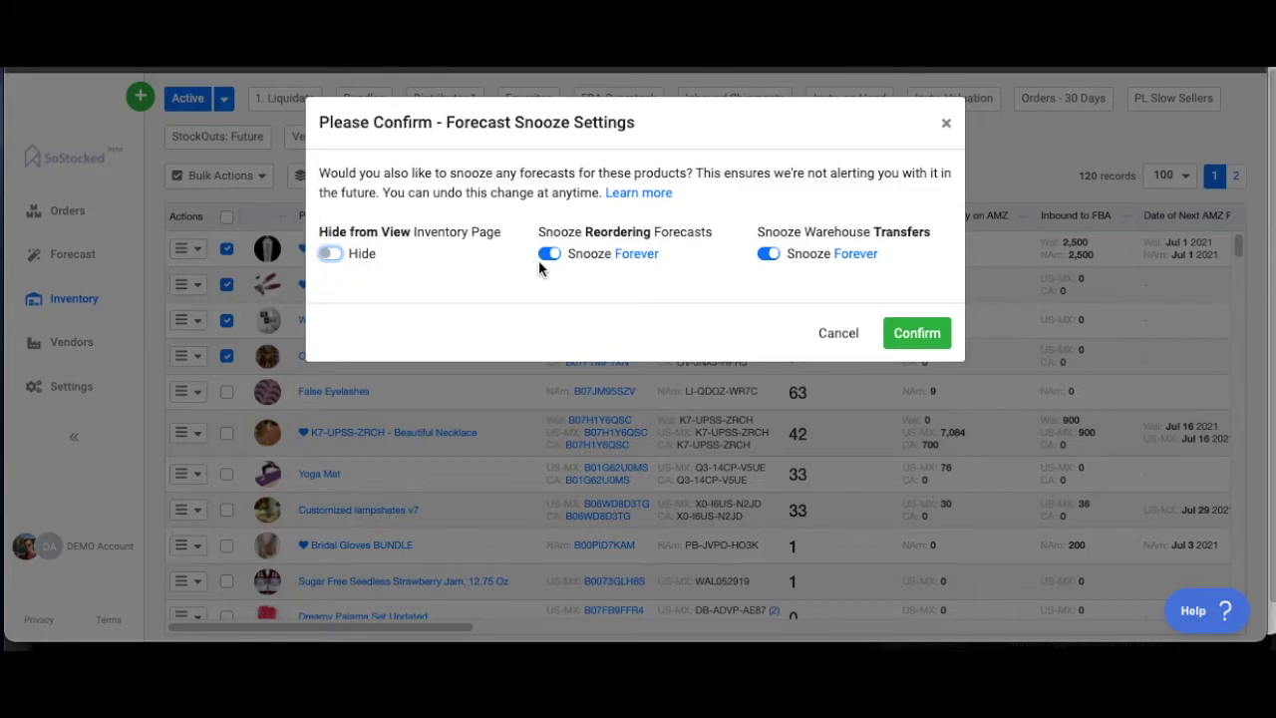
- Turn Hide from View back on, then cancel the snooze confirmation
{"action": "left_click", "coordinate": [331, 254]}
{"action": "left_click", "coordinate": [840, 333]}
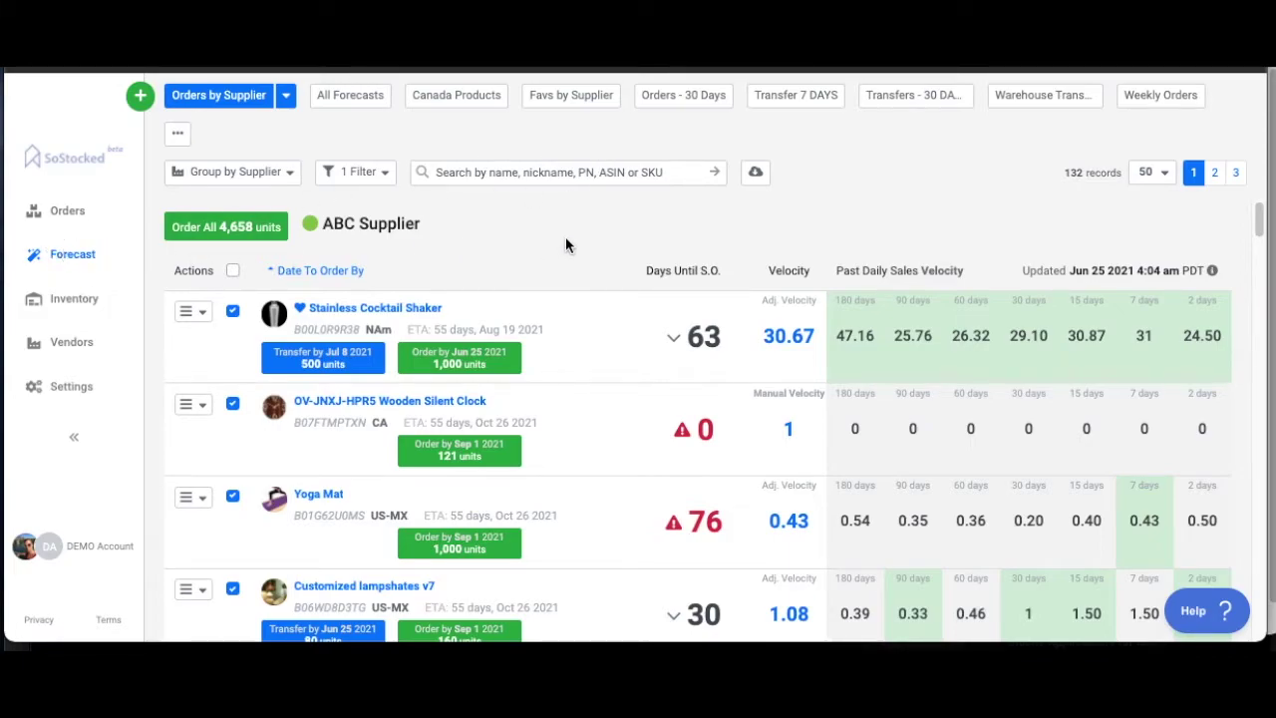
{"action": "scroll", "coordinate": [565, 242], "scroll_direction": "down", "scroll_amount": 1}
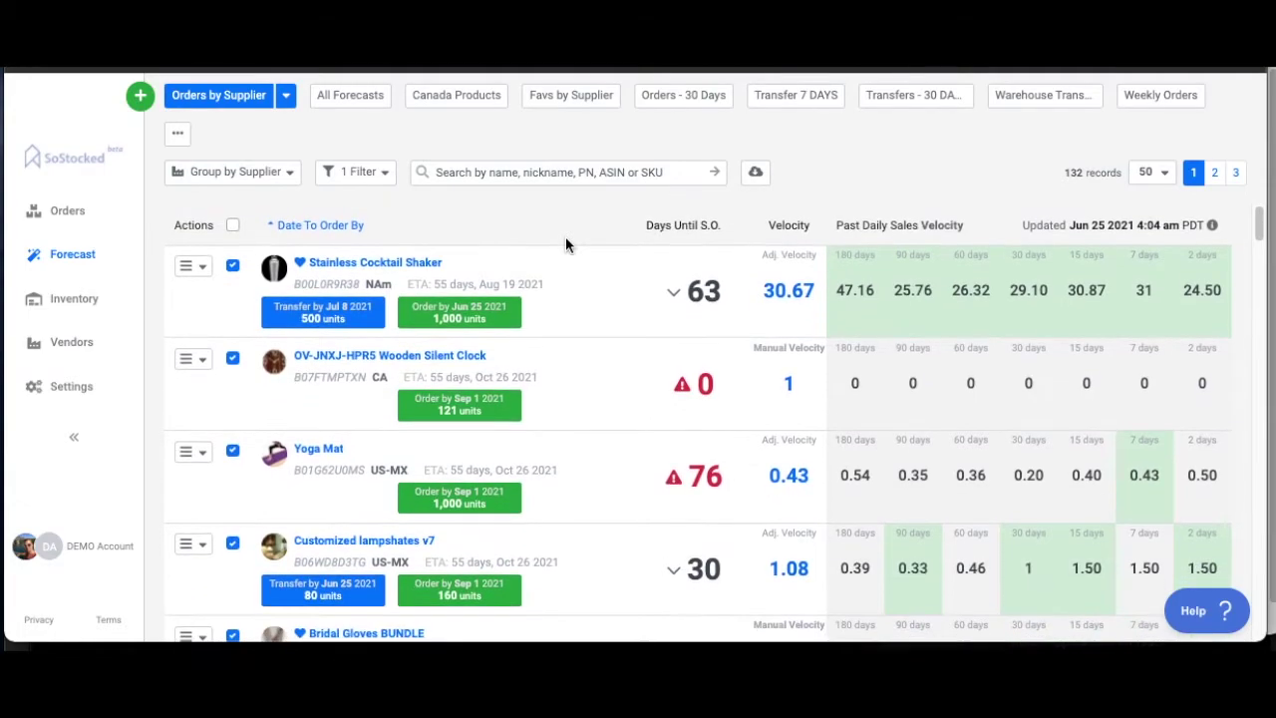
{"action": "scroll", "coordinate": [690, 388], "scroll_direction": "up", "scroll_amount": 1}
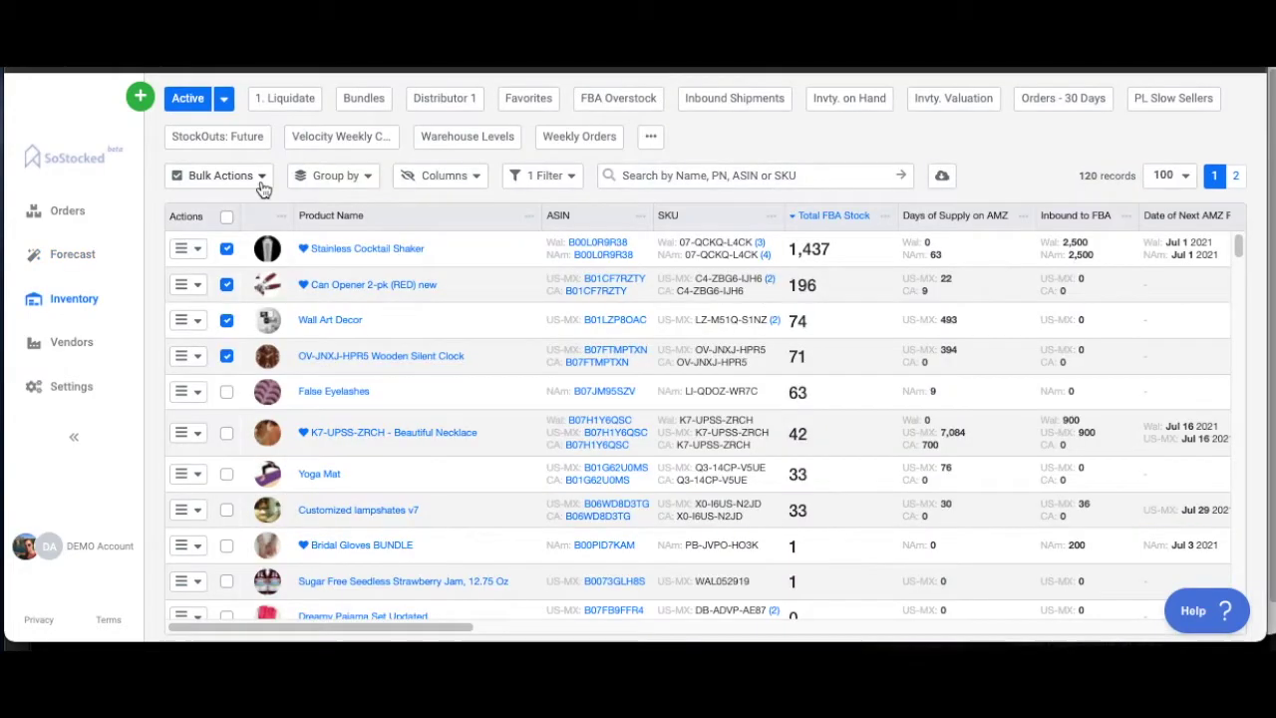
{"action": "left_click", "coordinate": [222, 176]}
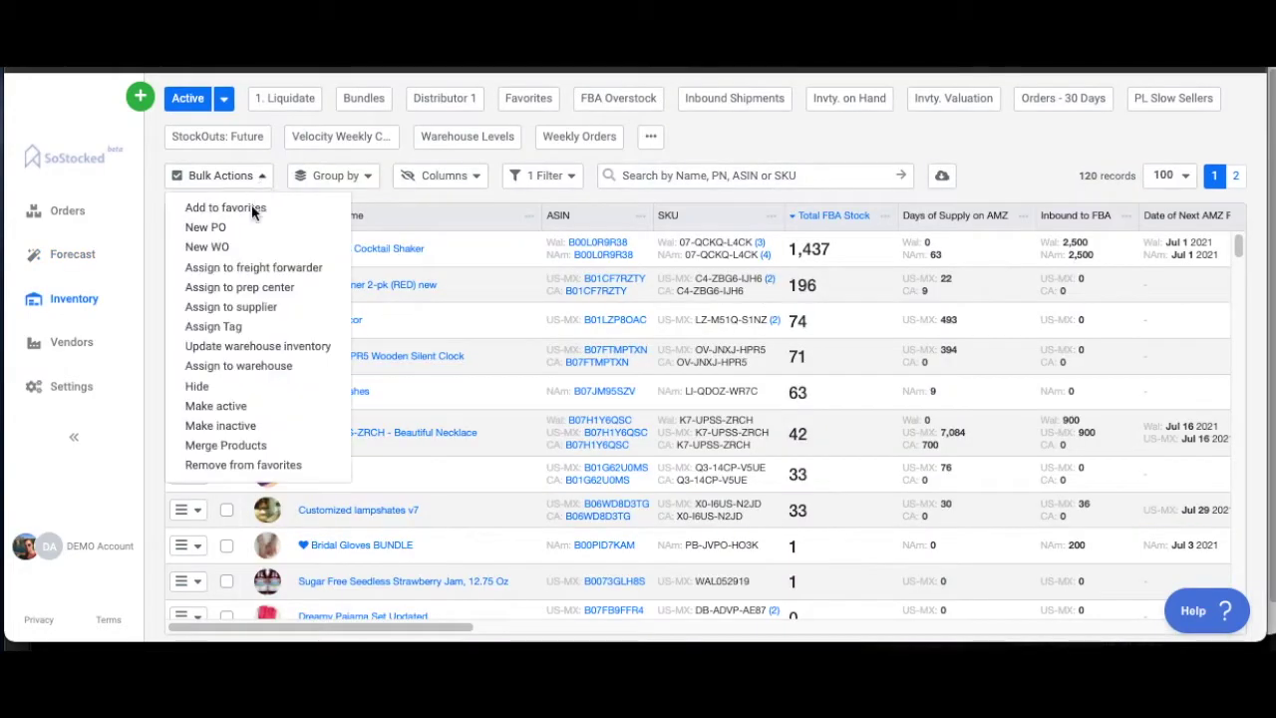
- Start hiding the four products, toggling reordering and transfer snoozes off and back on
{"action": "left_click", "coordinate": [198, 387]}
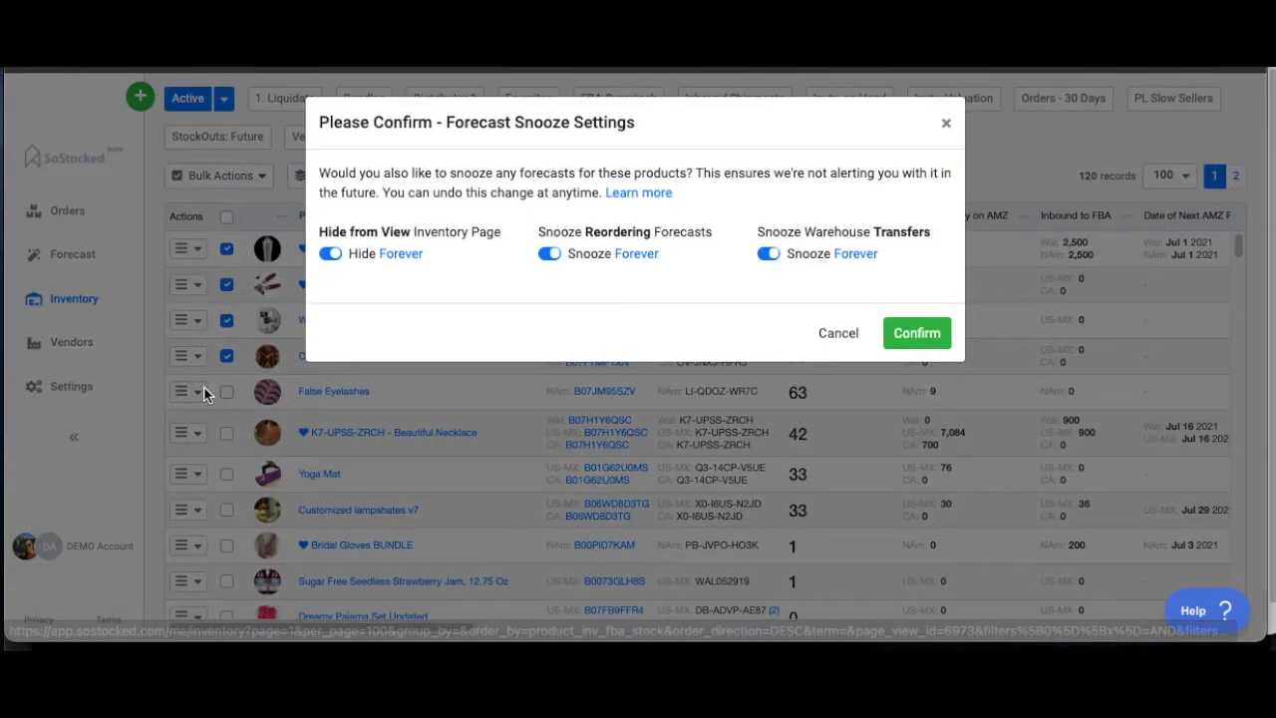
{"action": "left_click", "coordinate": [551, 256]}
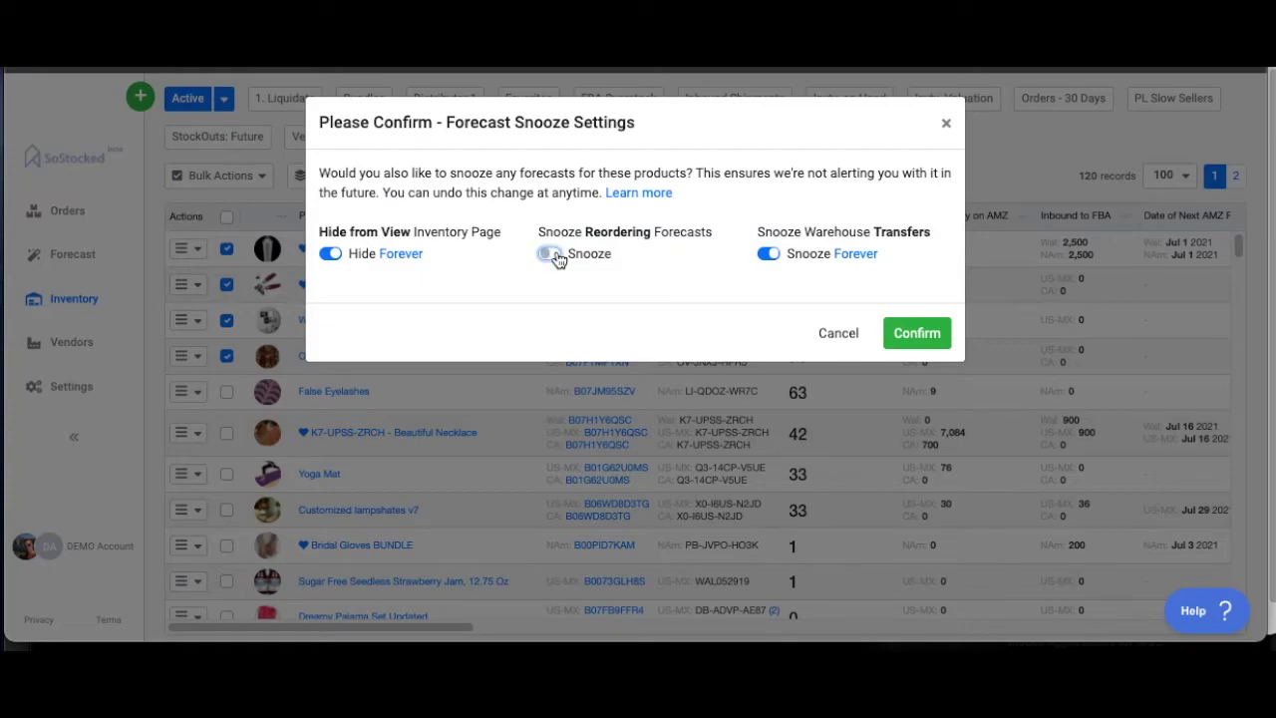
{"action": "left_click", "coordinate": [777, 259]}
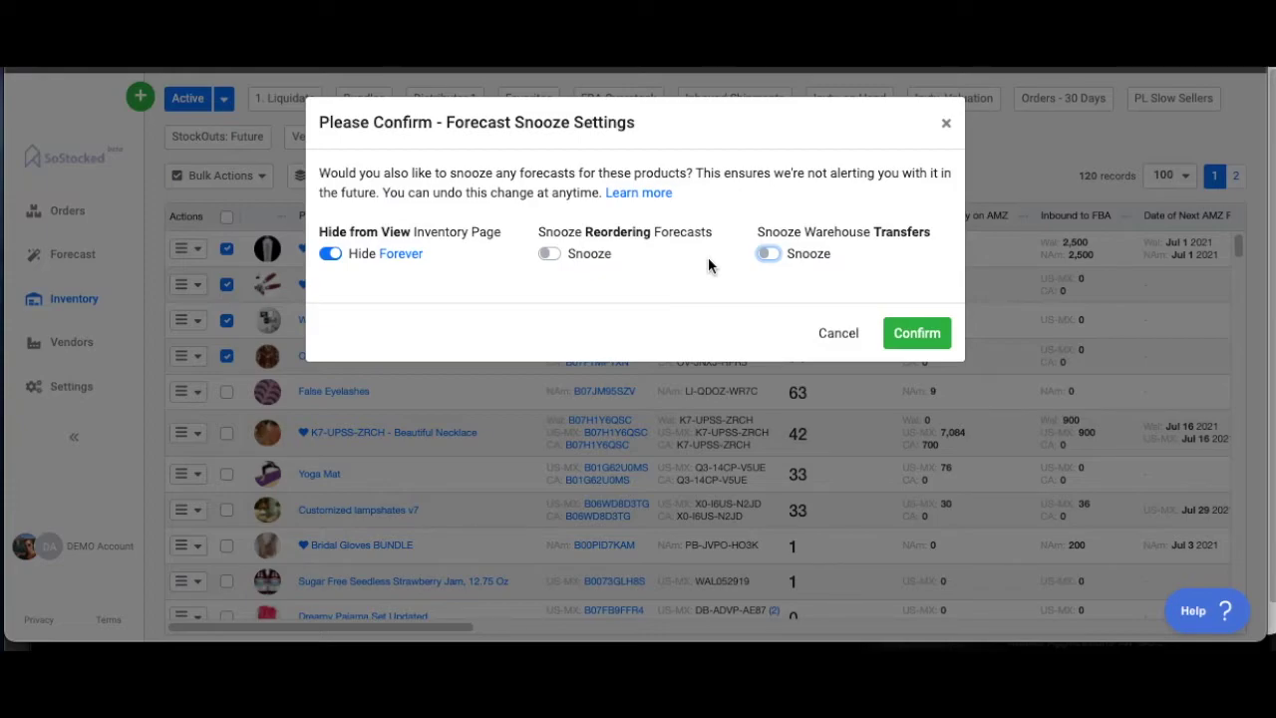
{"action": "left_click", "coordinate": [546, 255]}
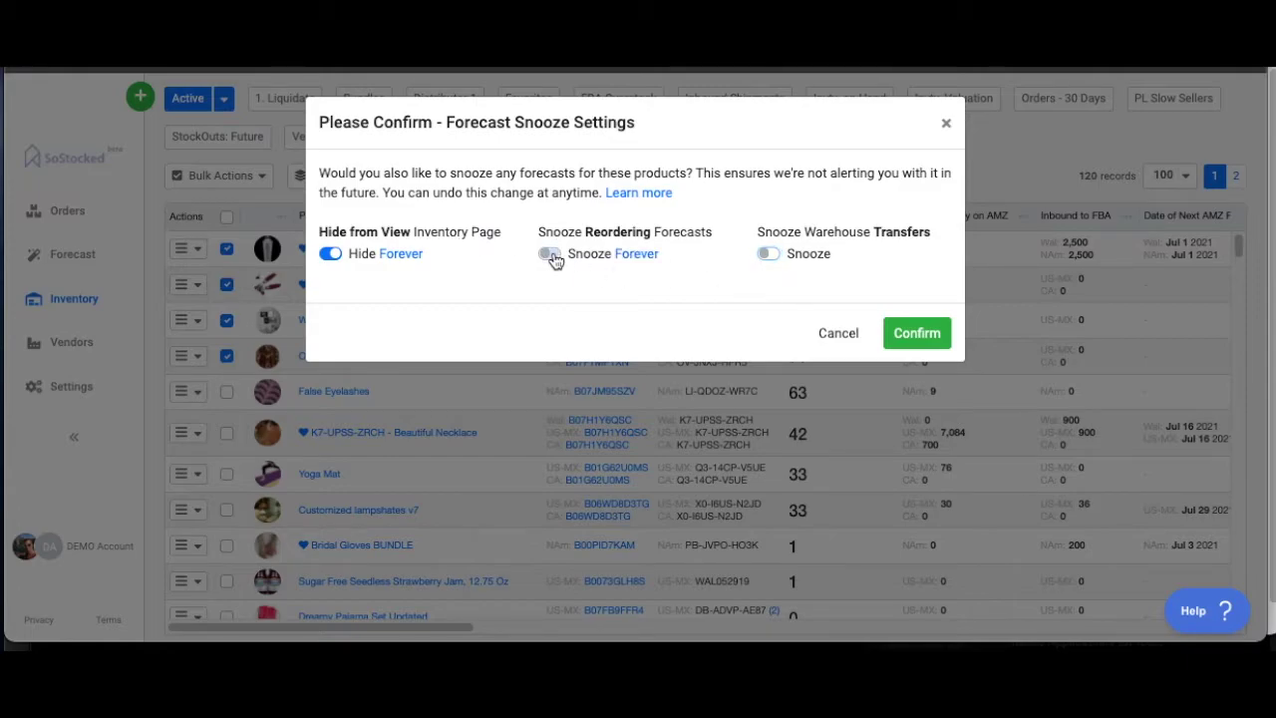
{"action": "left_click", "coordinate": [773, 257]}
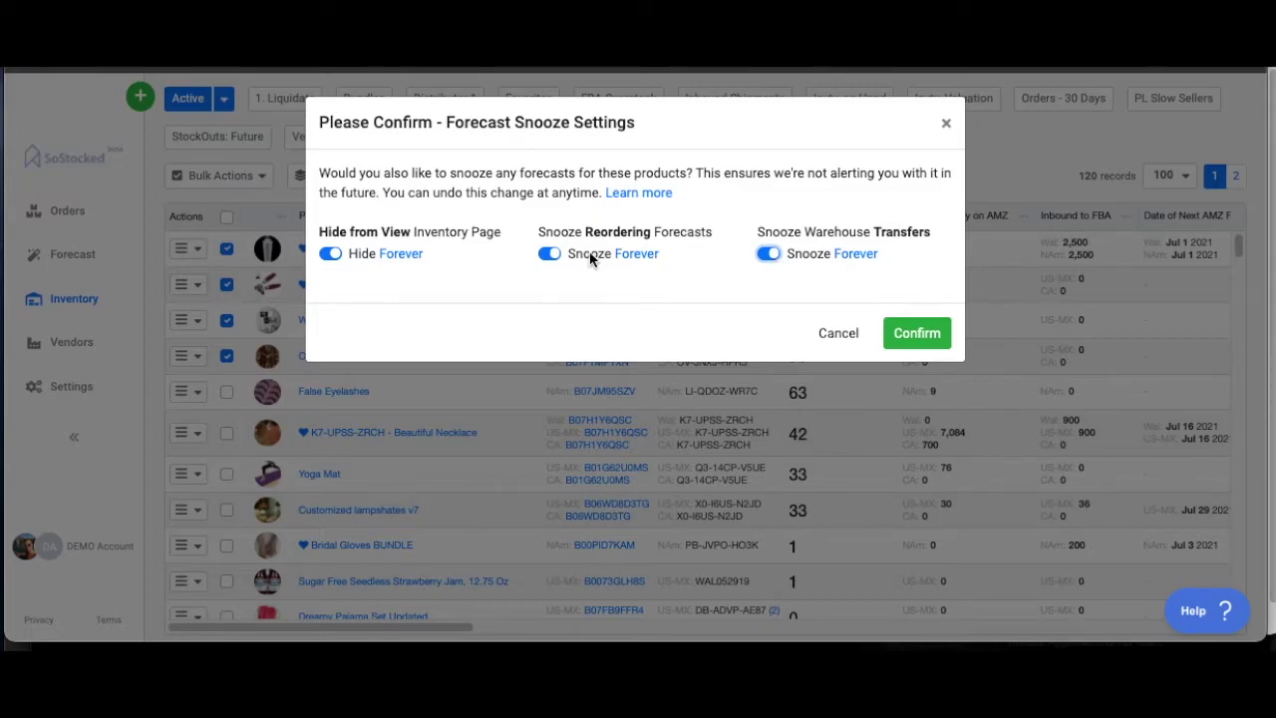
- Open the reordering snooze date picker without choosing a date, turn reordering snooze off, and dismiss the dialog
{"action": "left_click", "coordinate": [646, 256]}
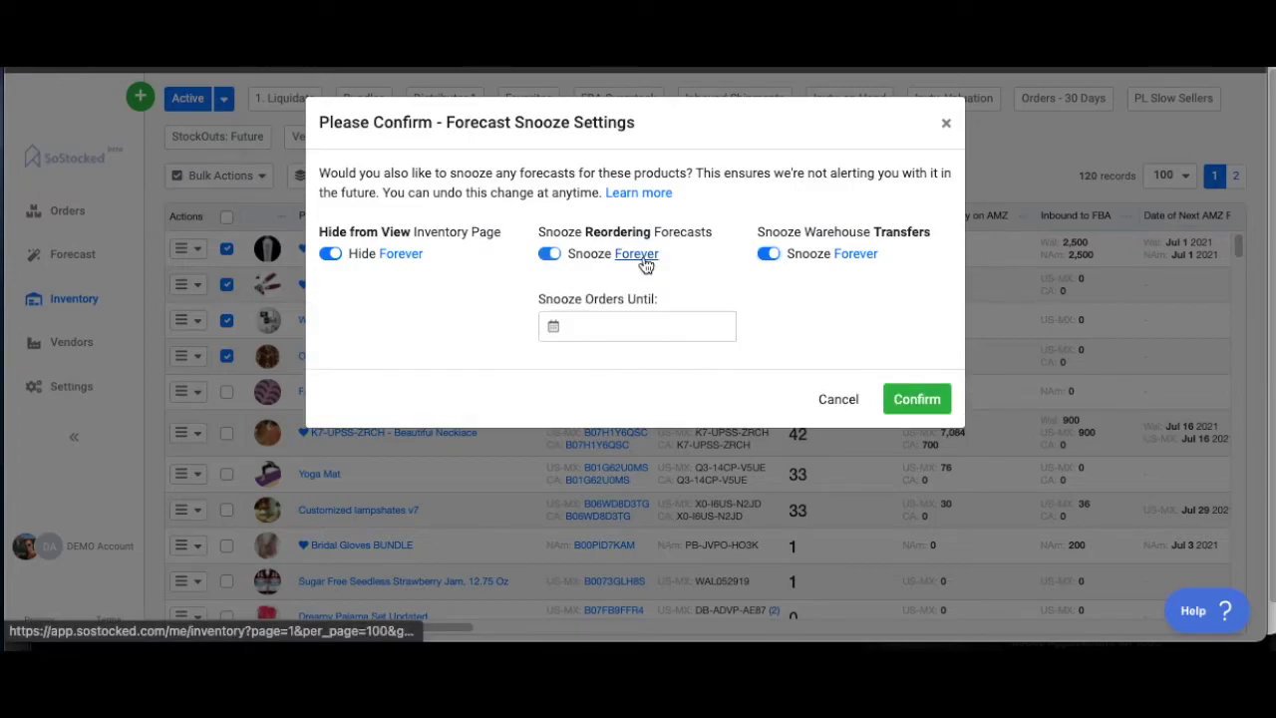
{"action": "left_click", "coordinate": [564, 330]}
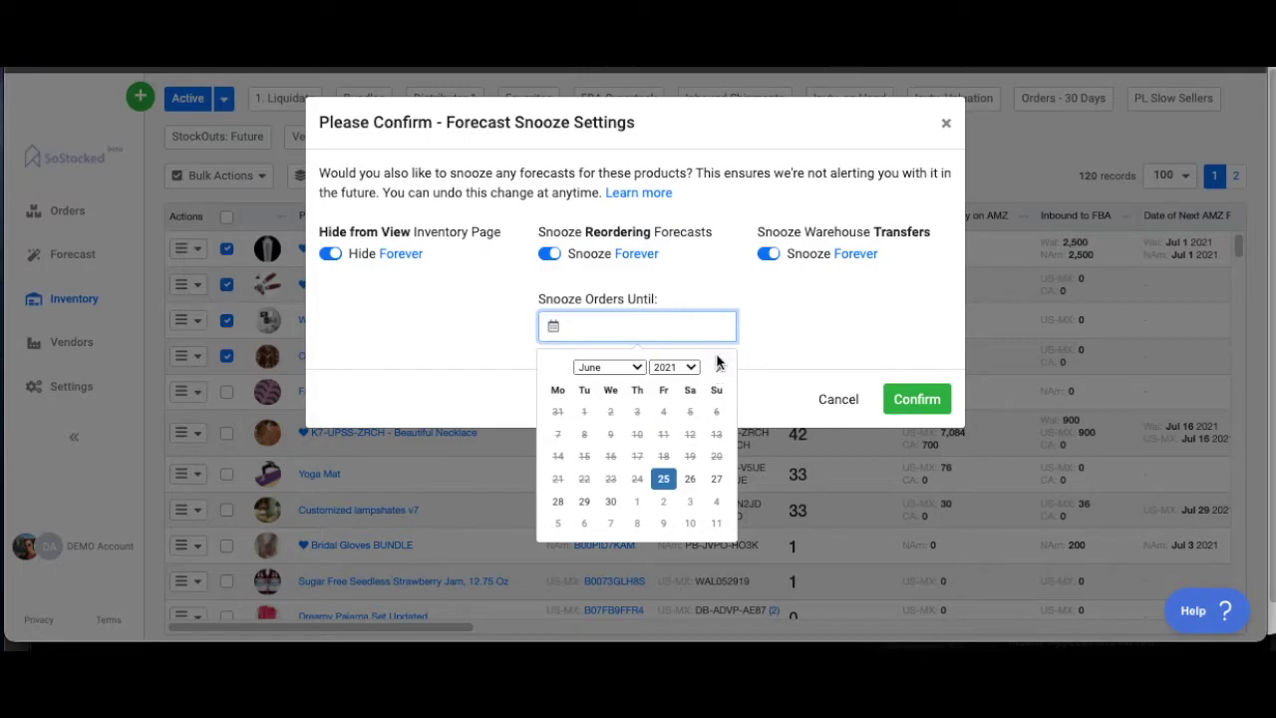
{"action": "left_click", "coordinate": [674, 277]}
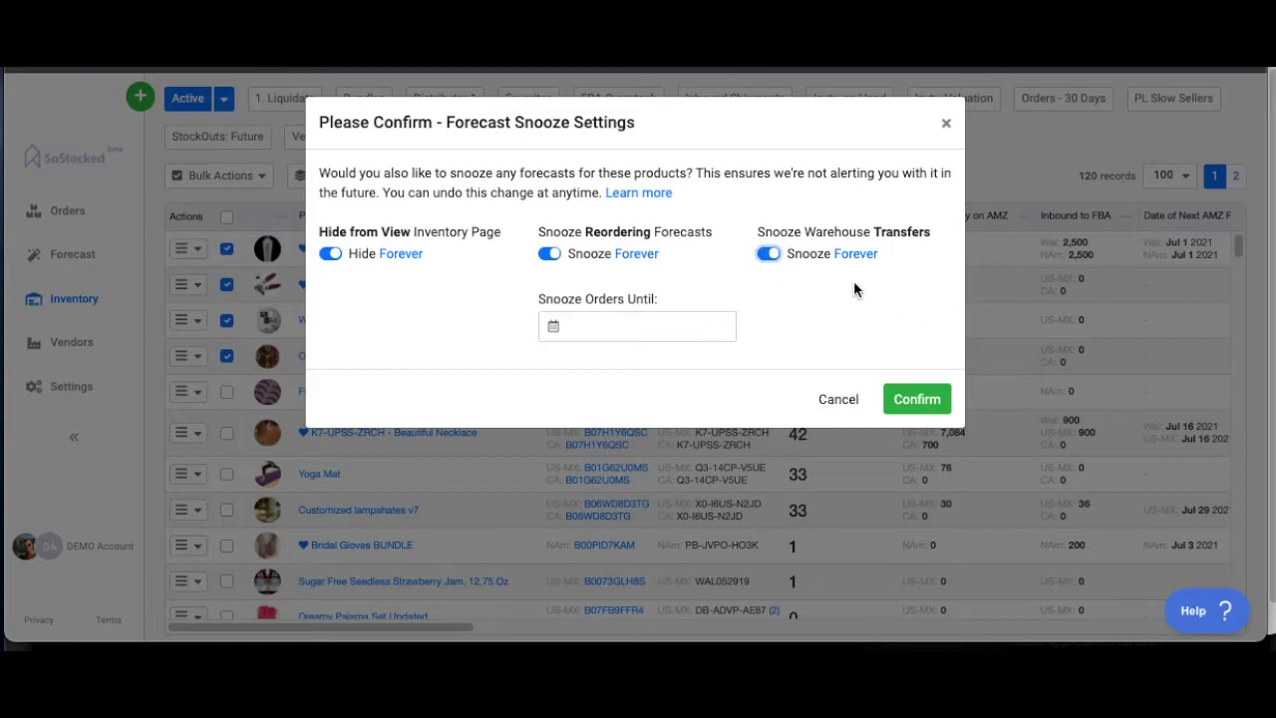
{"action": "left_click", "coordinate": [551, 255]}
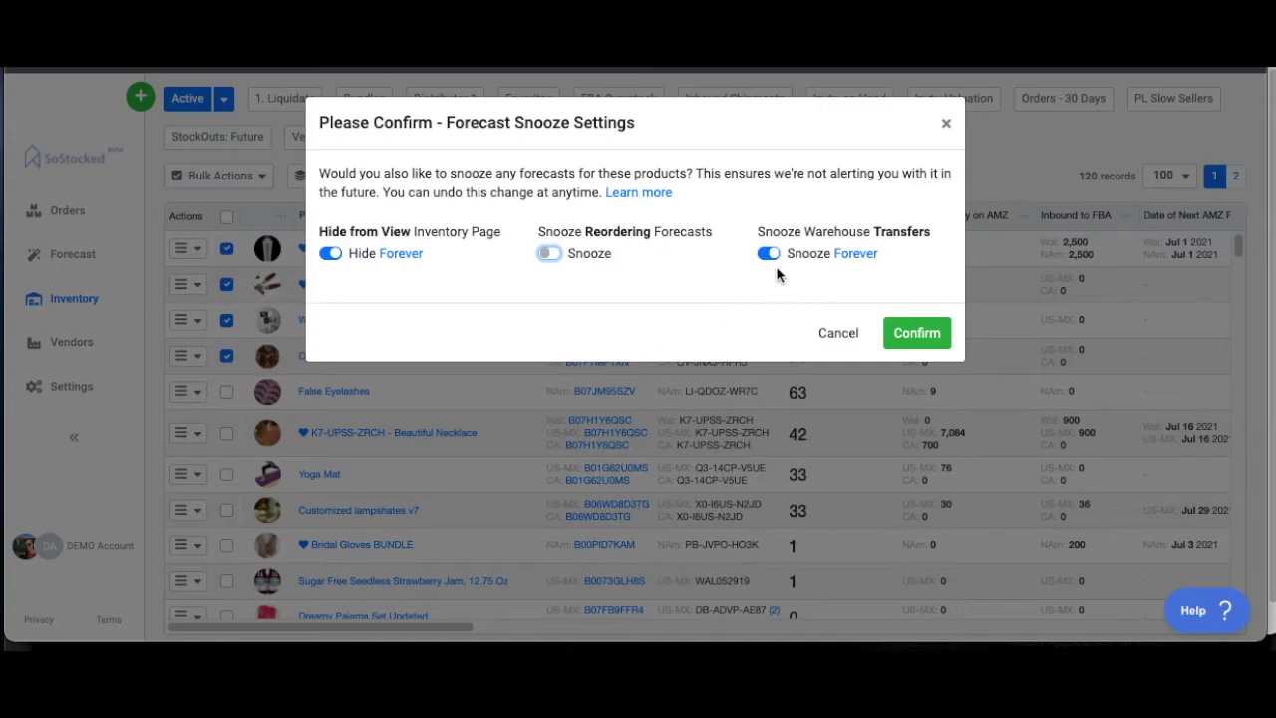
{"action": "left_click", "coordinate": [946, 124]}
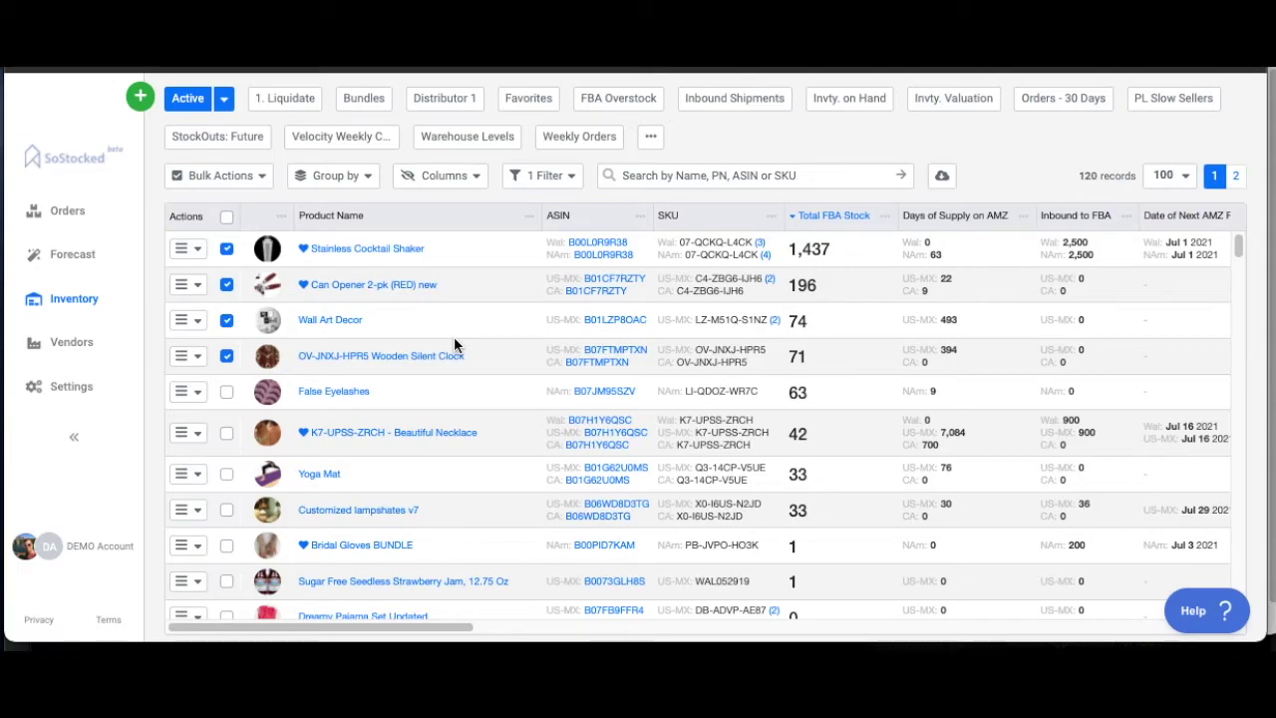
{"action": "left_click", "coordinate": [265, 185]}
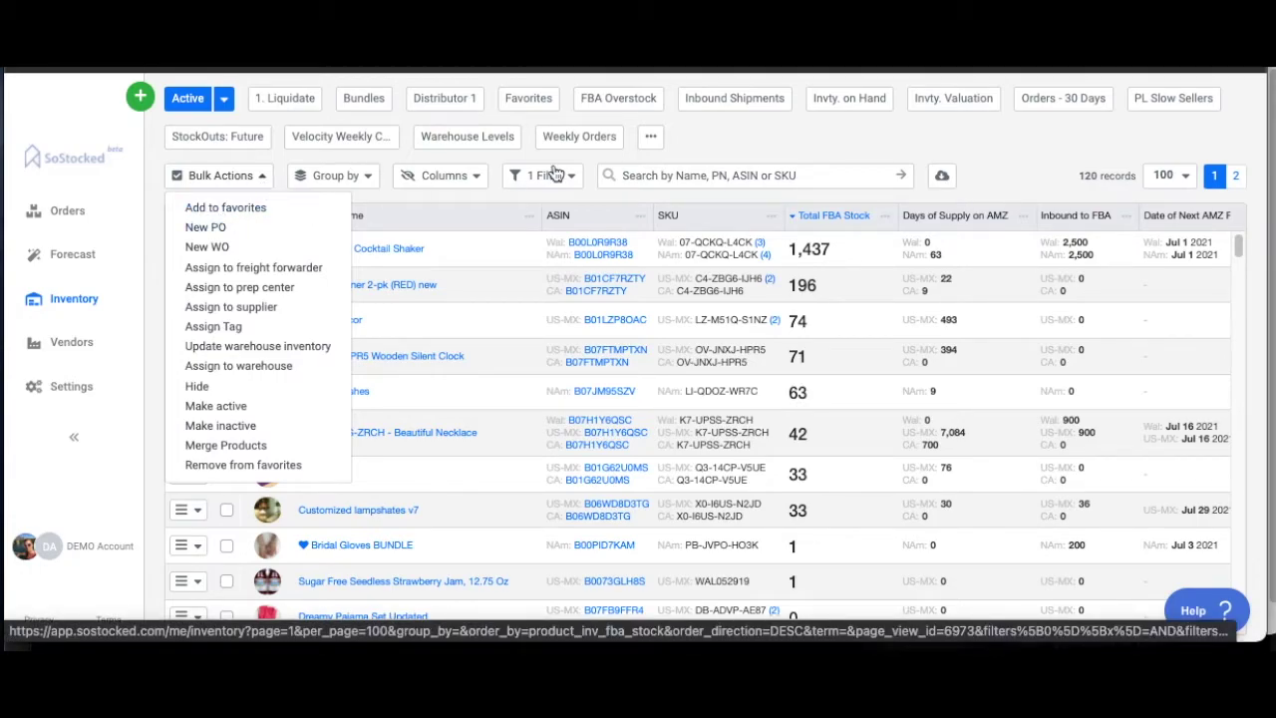
{"action": "left_click", "coordinate": [223, 209]}
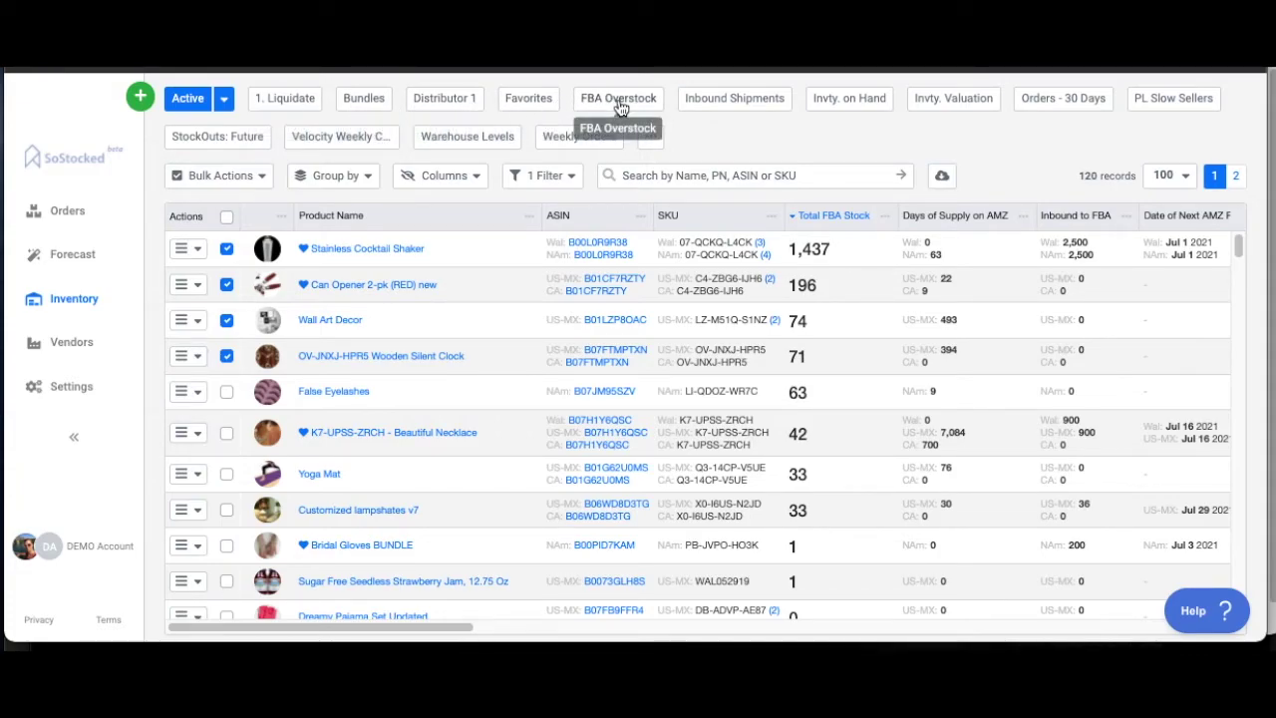
- Switch to the Favorites view and inspect its Status and Favorite filters, closing without changes
{"action": "left_click", "coordinate": [526, 106]}
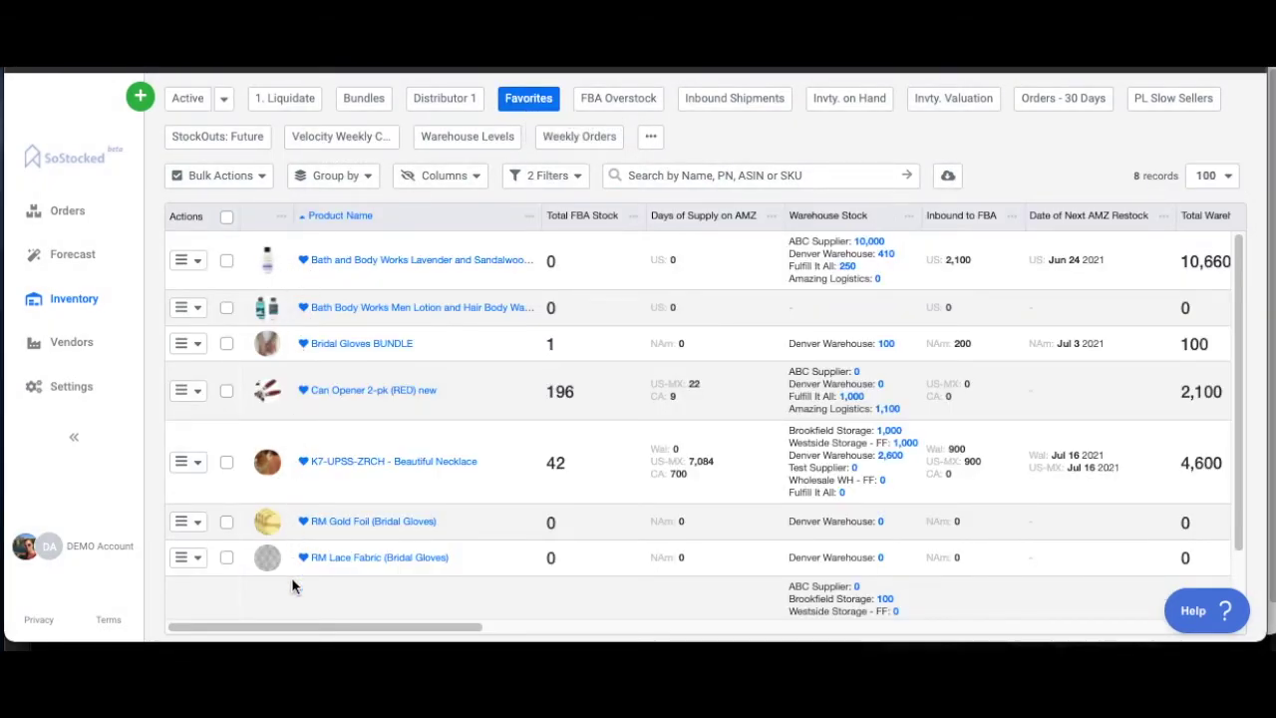
{"action": "scroll", "coordinate": [428, 484], "scroll_direction": "down", "scroll_amount": 2}
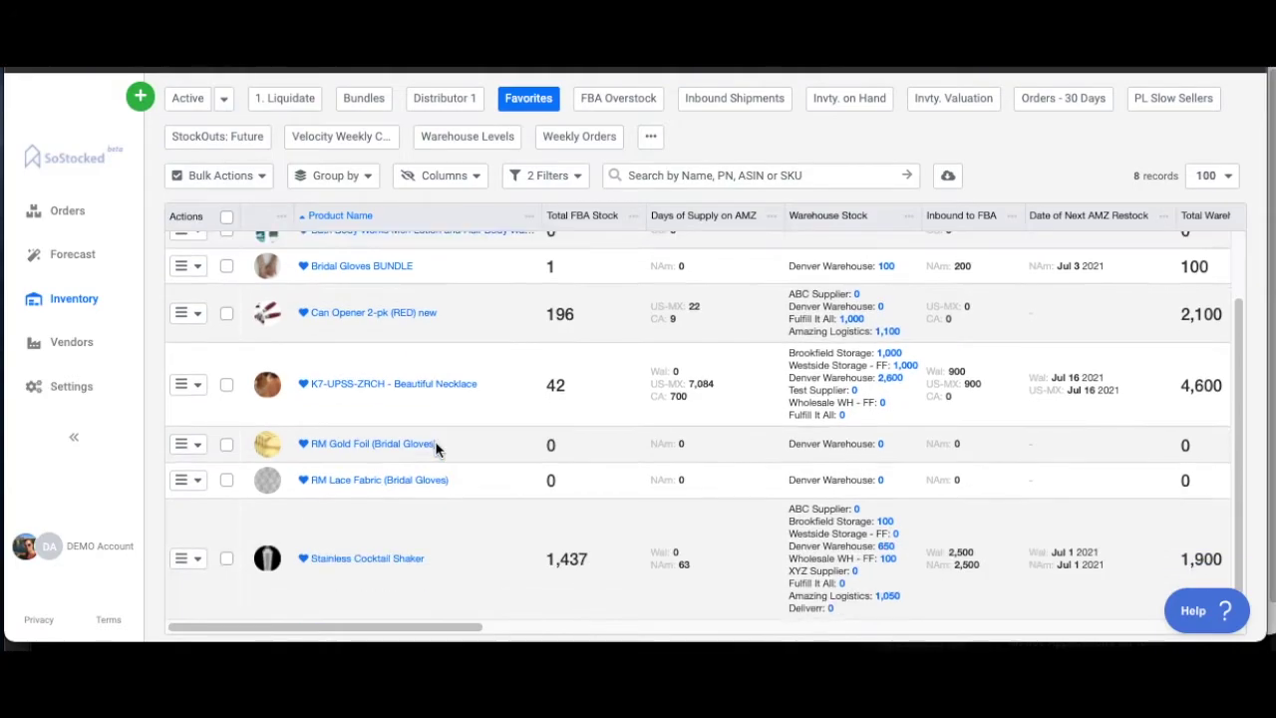
{"action": "scroll", "coordinate": [435, 441], "scroll_direction": "up", "scroll_amount": 2}
{"action": "left_click", "coordinate": [546, 177]}
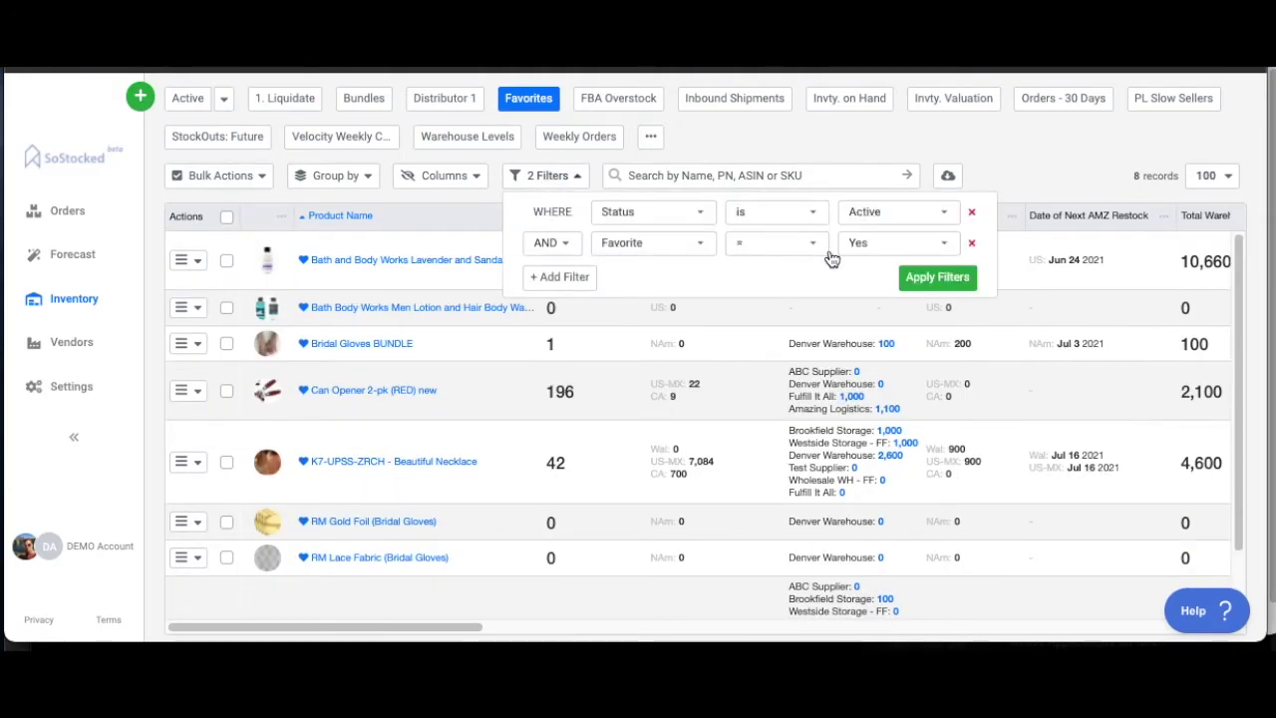
{"action": "left_click", "coordinate": [584, 277]}
{"action": "scroll", "coordinate": [639, 386], "scroll_direction": "down", "scroll_amount": 10}
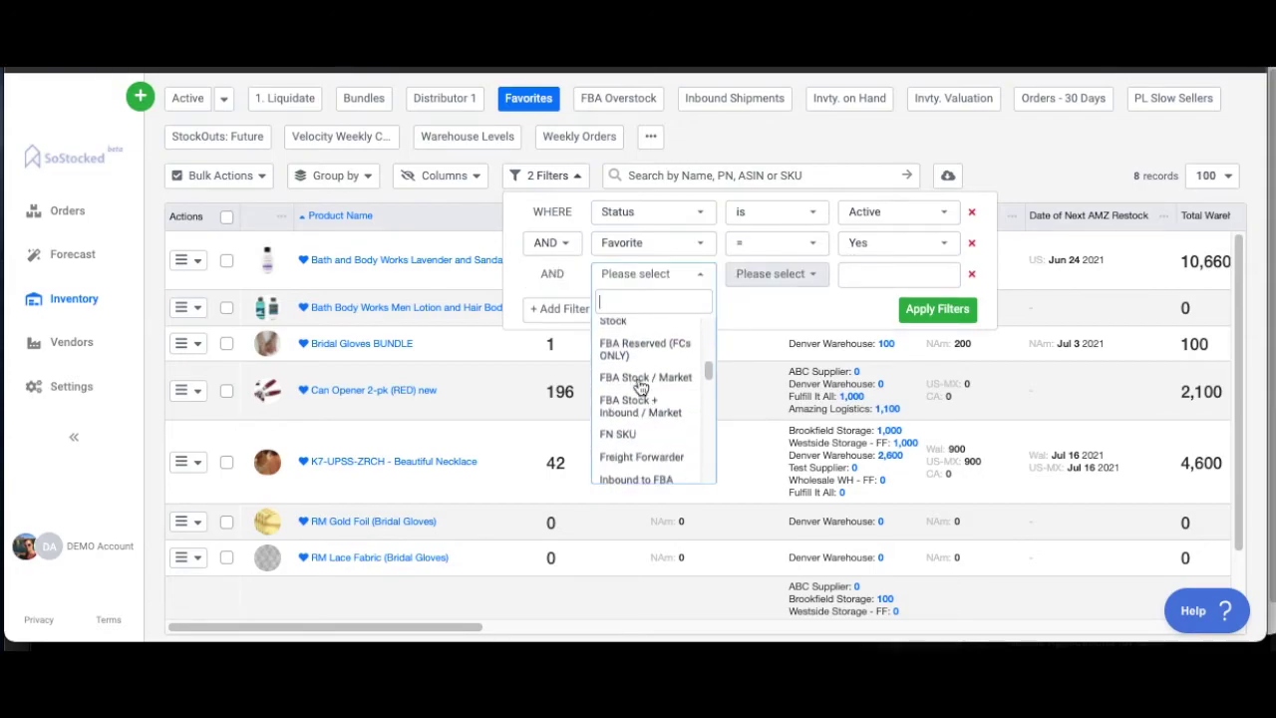
{"action": "scroll", "coordinate": [636, 384], "scroll_direction": "down", "scroll_amount": 3}
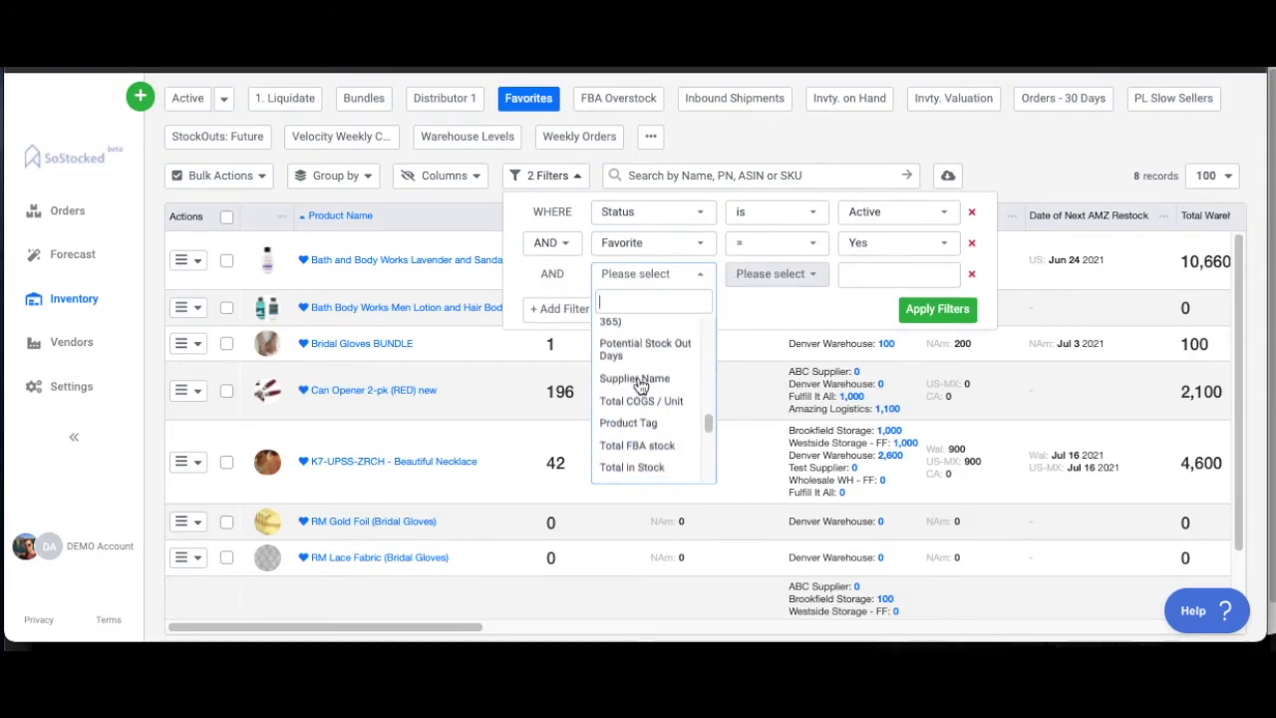
{"action": "left_click", "coordinate": [954, 133]}
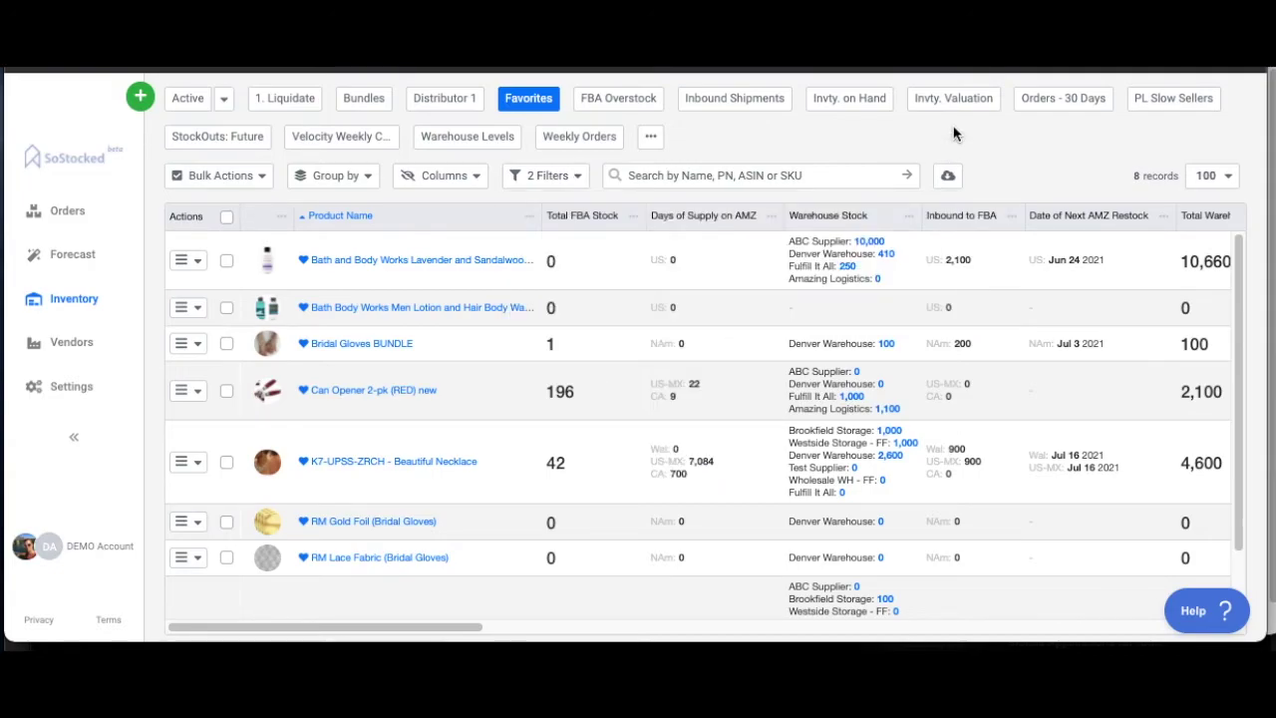
- Switch to the Invty. on Hand view, lock the Product Name column and auto-fit its width
{"action": "left_click", "coordinate": [849, 97]}
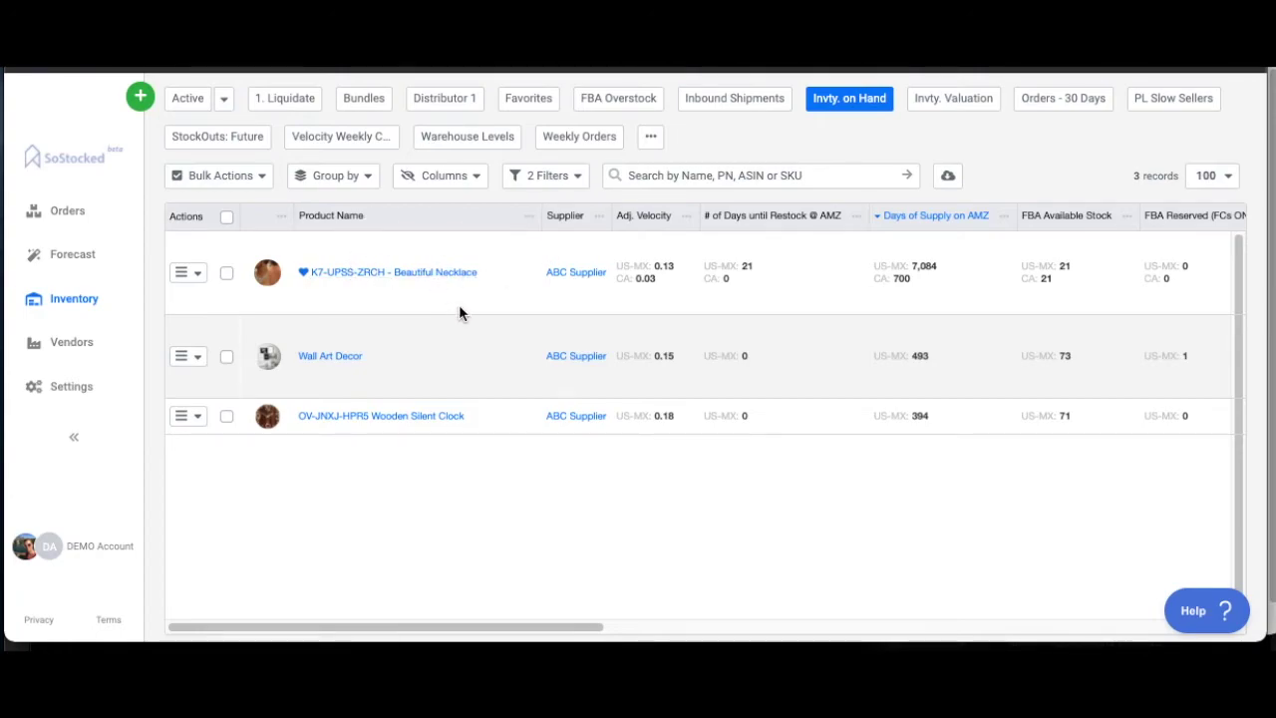
{"action": "left_click", "coordinate": [501, 222]}
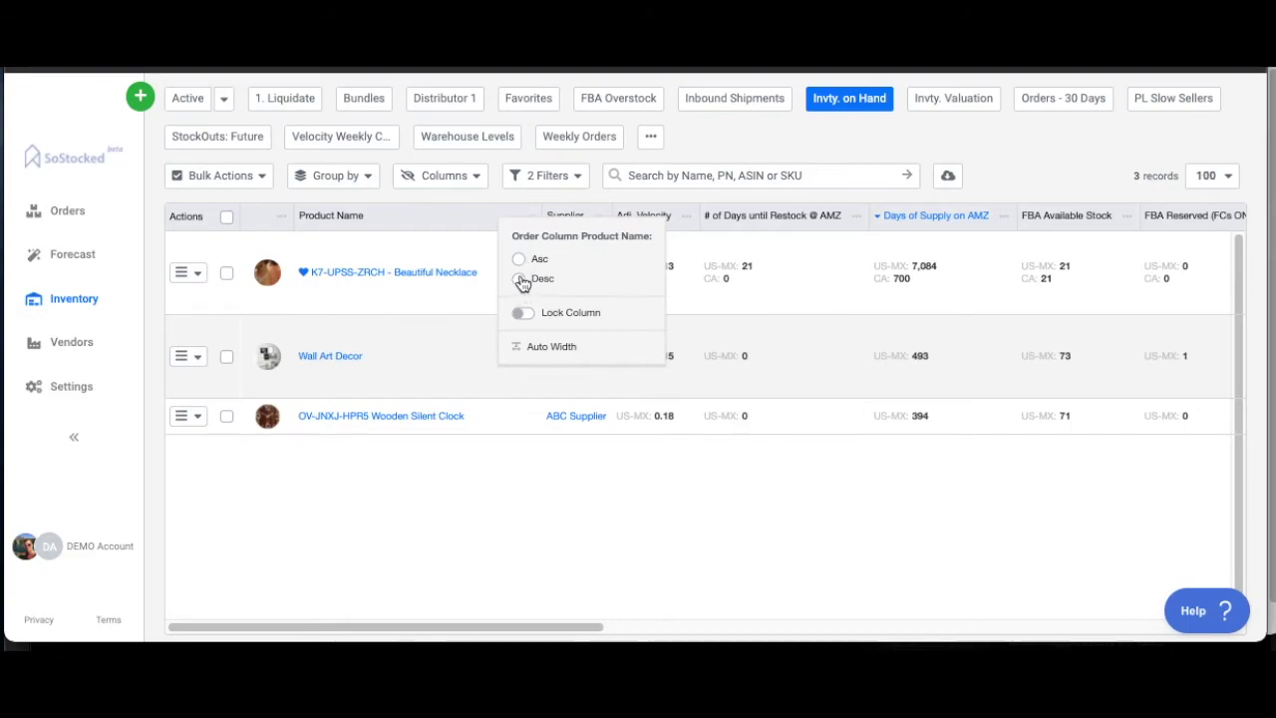
{"action": "left_click", "coordinate": [516, 473]}
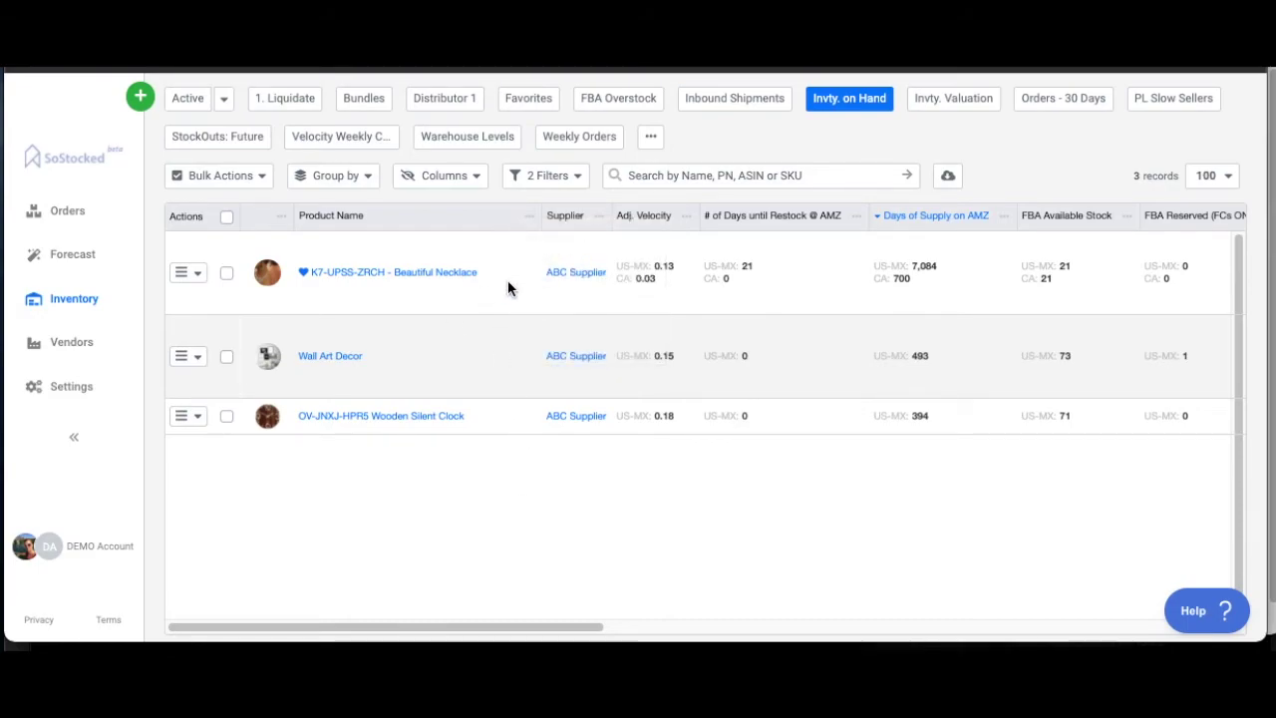
{"action": "left_click", "coordinate": [529, 217]}
{"action": "left_click", "coordinate": [529, 317]}
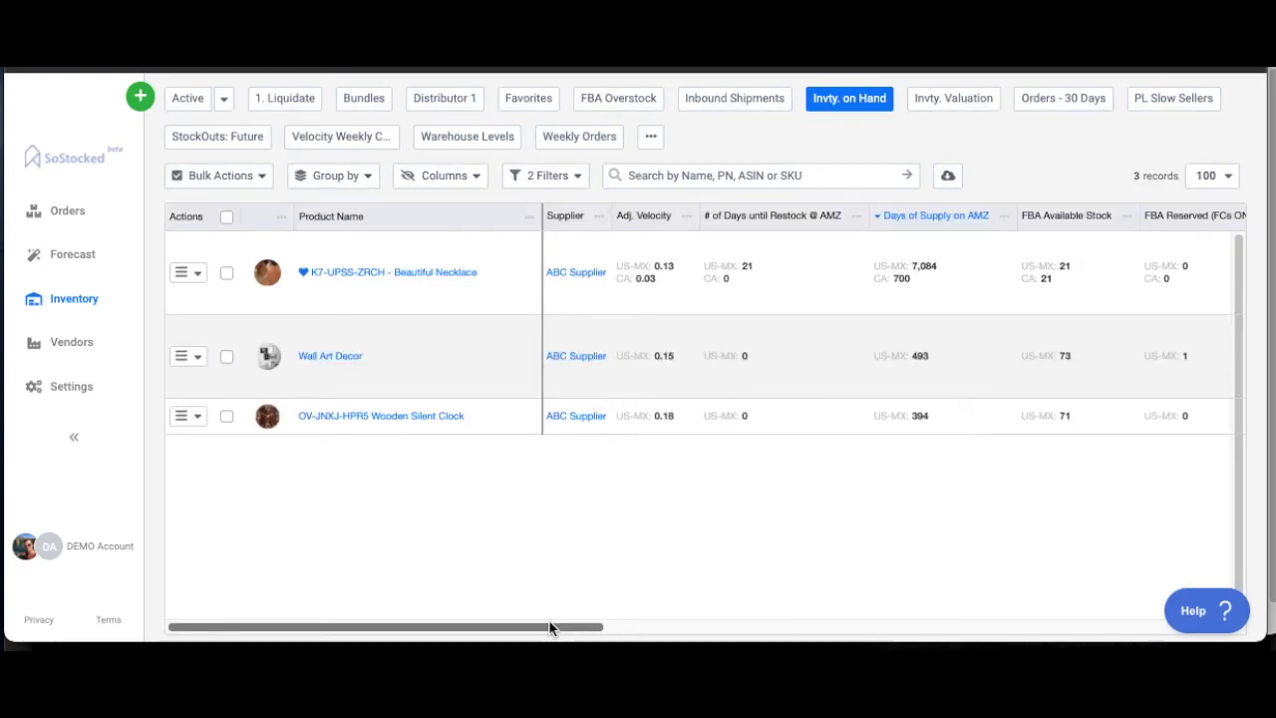
{"action": "left_click_drag", "start_coordinate": [550, 626], "coordinate": [403, 634]}
{"action": "left_click", "coordinate": [528, 226]}
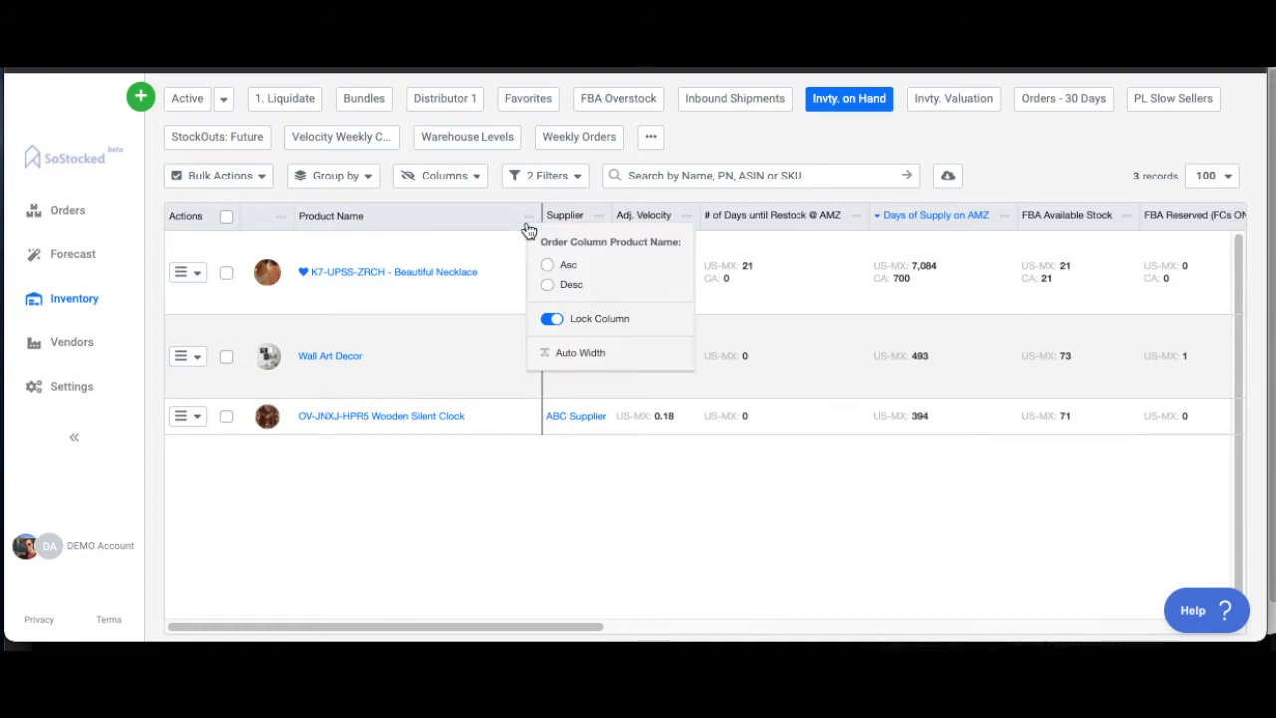
{"action": "left_click", "coordinate": [573, 352]}
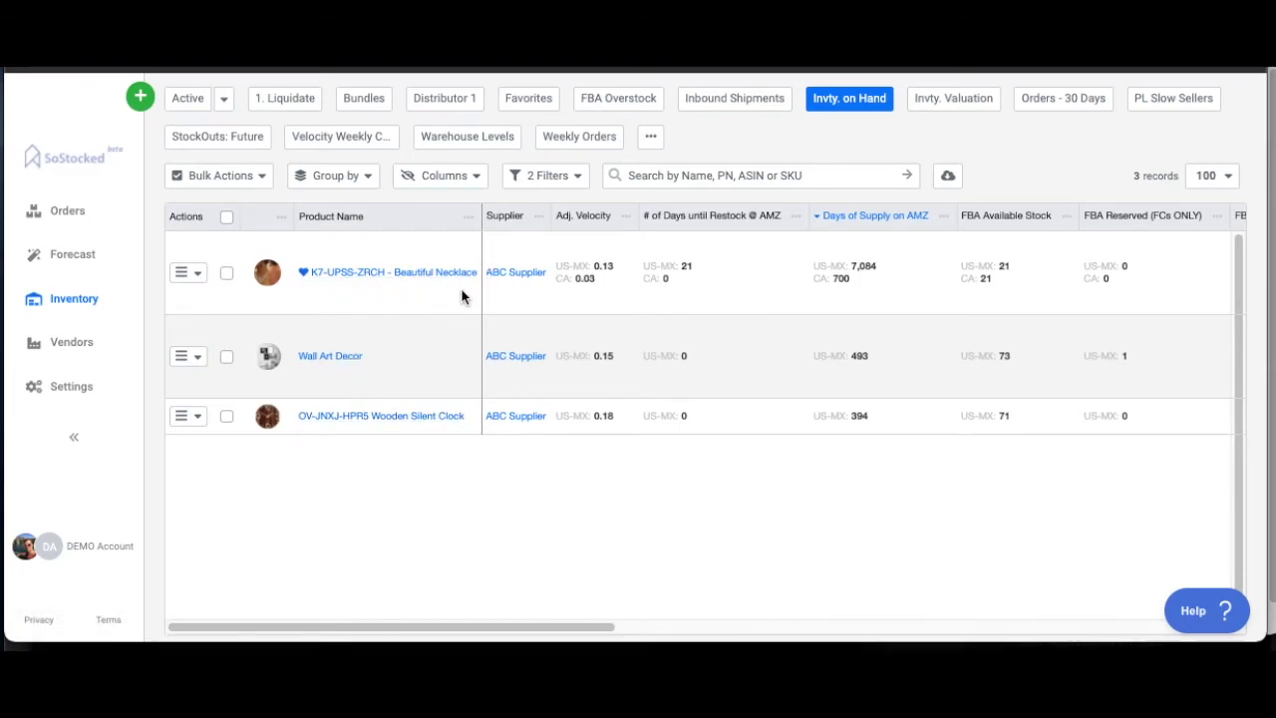
- Drag the Supplier column to sit after Adj. Velocity and check the column list
{"action": "left_click_drag", "start_coordinate": [521, 219], "coordinate": [688, 228]}
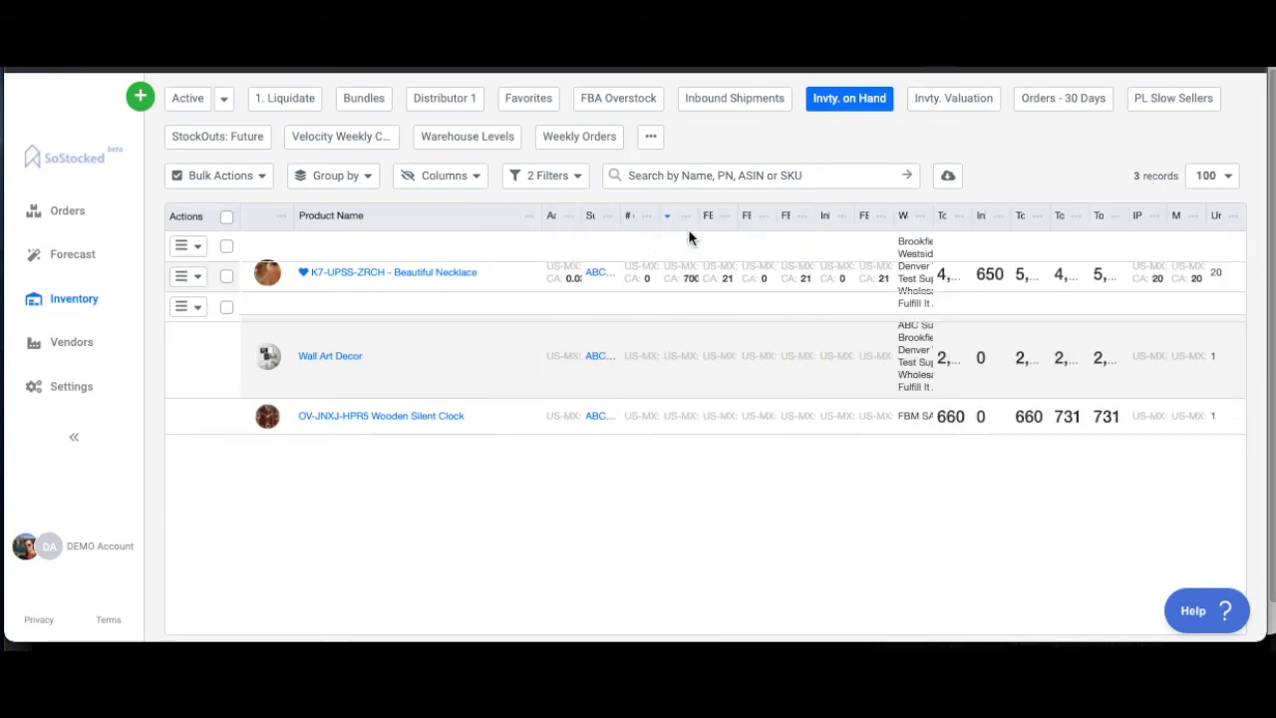
{"action": "left_click", "coordinate": [448, 179]}
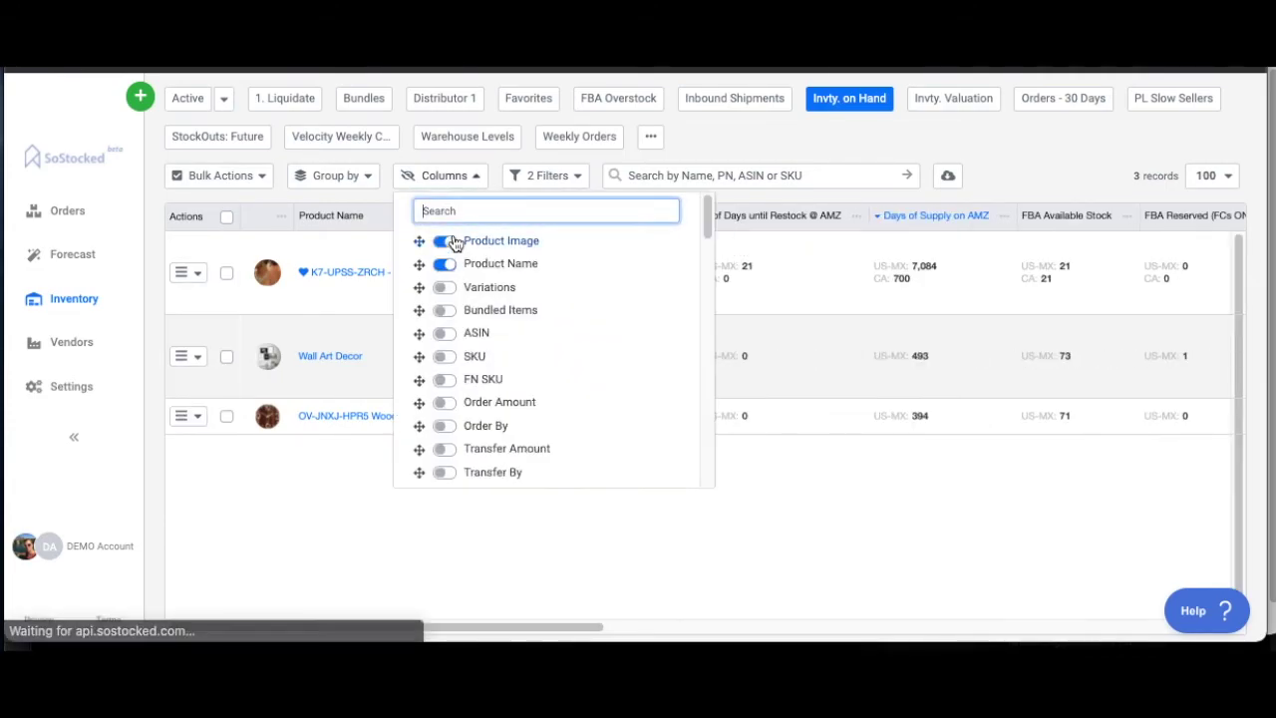
{"action": "left_click", "coordinate": [815, 493]}
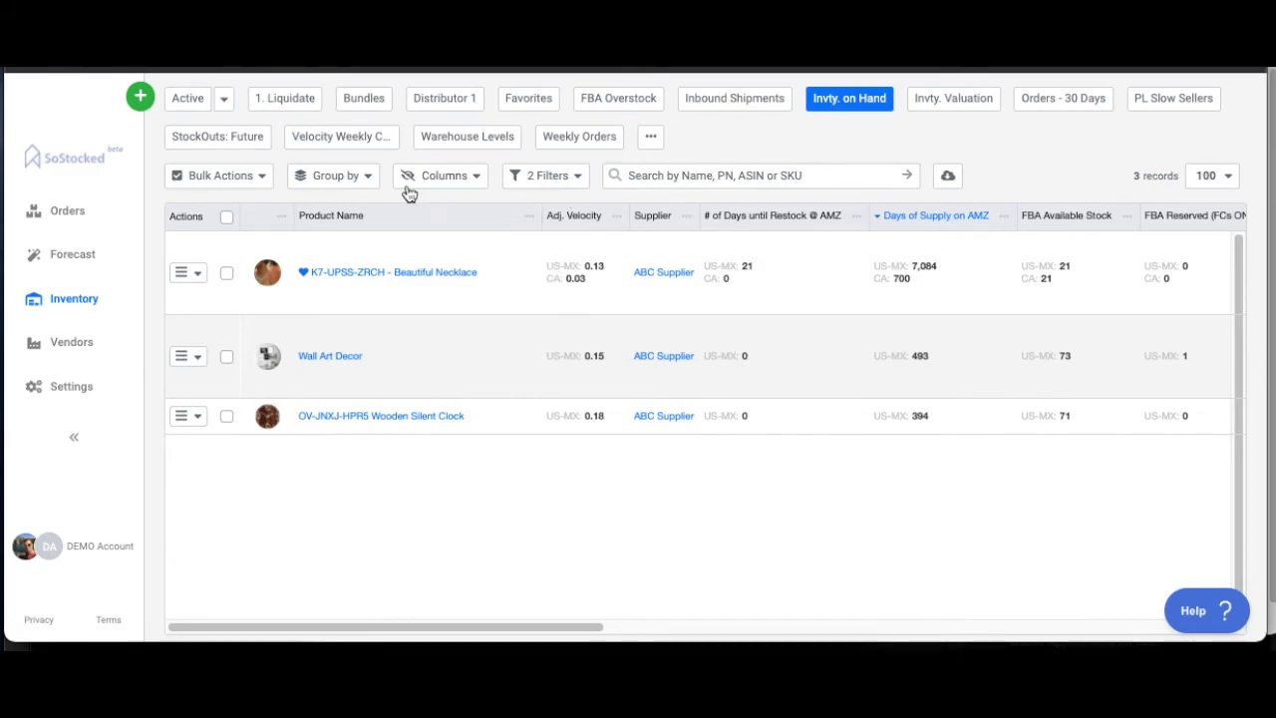
- Add the current layout as a new dashboard named 'Ari's Dashboard' and save it
{"action": "left_click", "coordinate": [650, 145]}
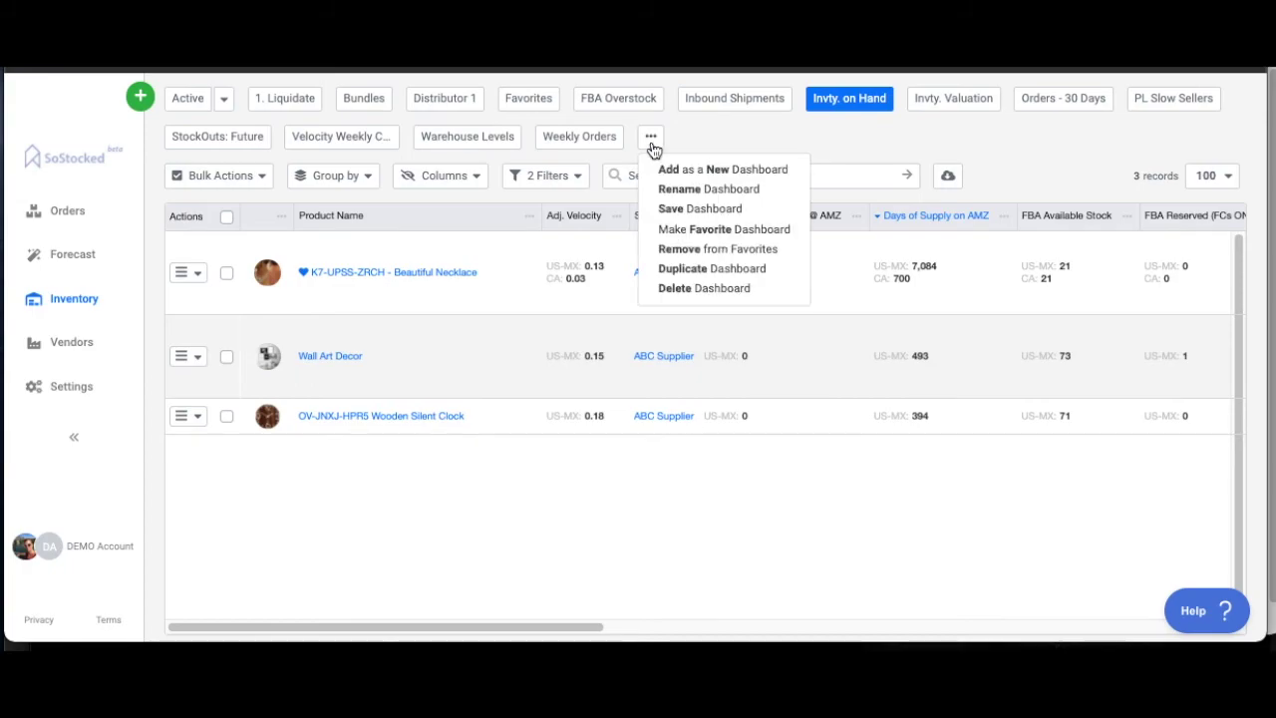
{"action": "left_click", "coordinate": [702, 172]}
{"action": "left_click", "coordinate": [569, 203]}
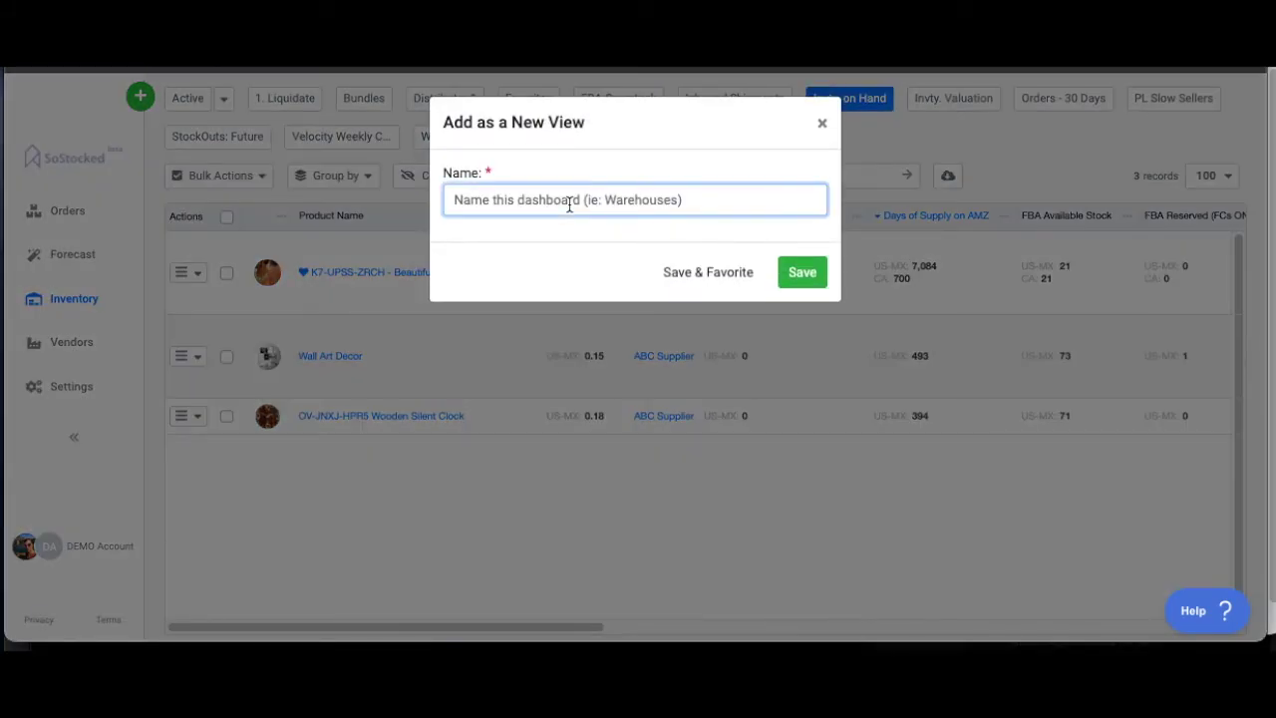
{"action": "type", "text": "Ari's Dashboard"}
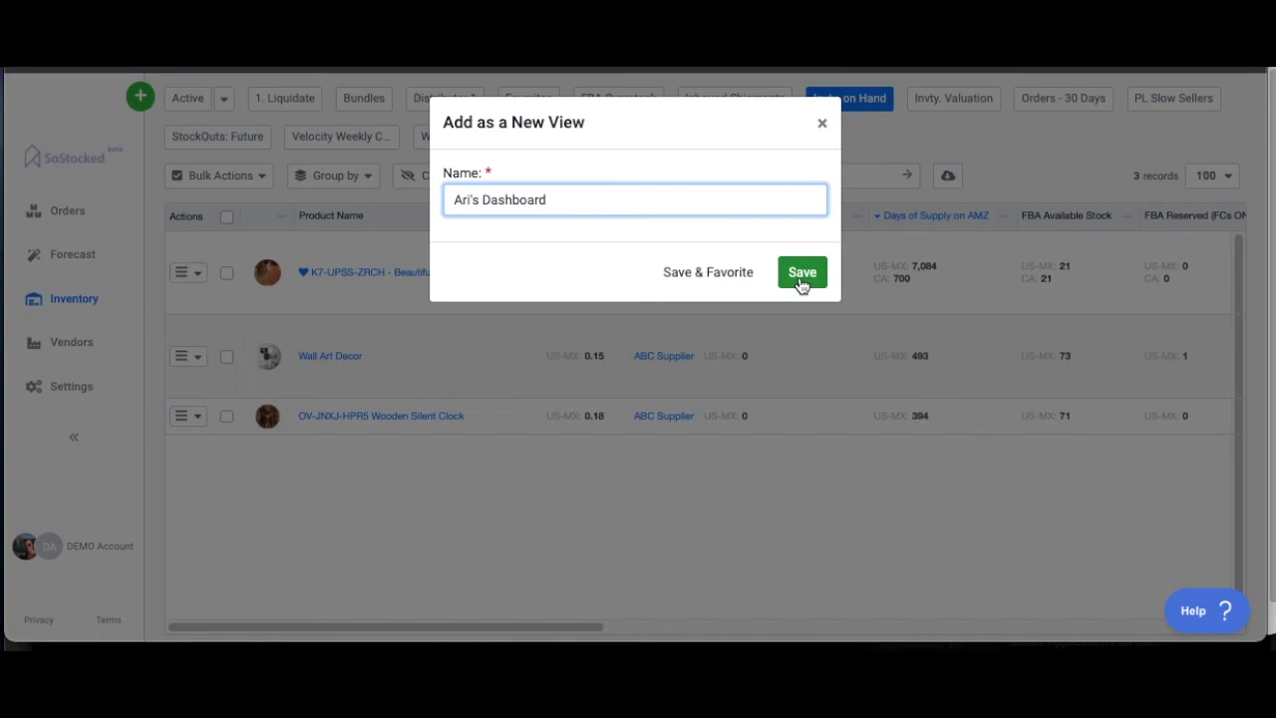
{"action": "left_click", "coordinate": [822, 122]}
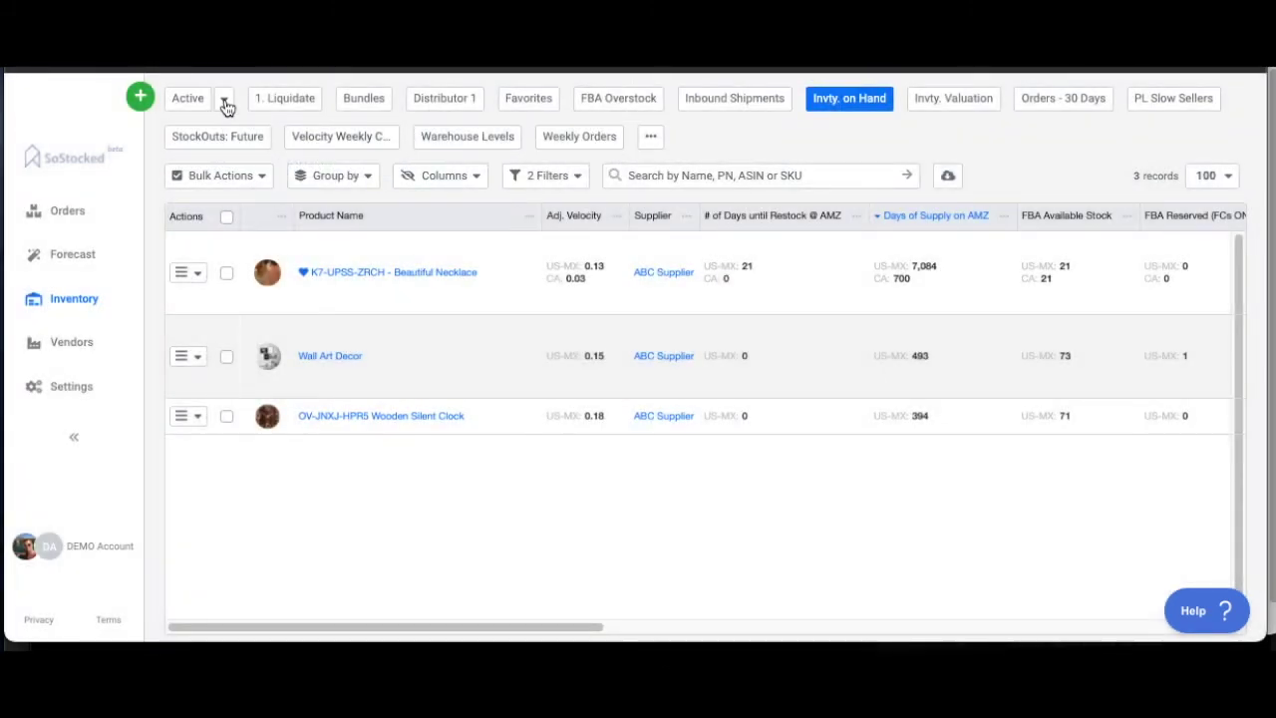
- Browse the saved views dropdown to confirm the new dashboard, then close it
{"action": "left_click", "coordinate": [223, 98]}
{"action": "scroll", "coordinate": [209, 359], "scroll_direction": "down", "scroll_amount": 5}
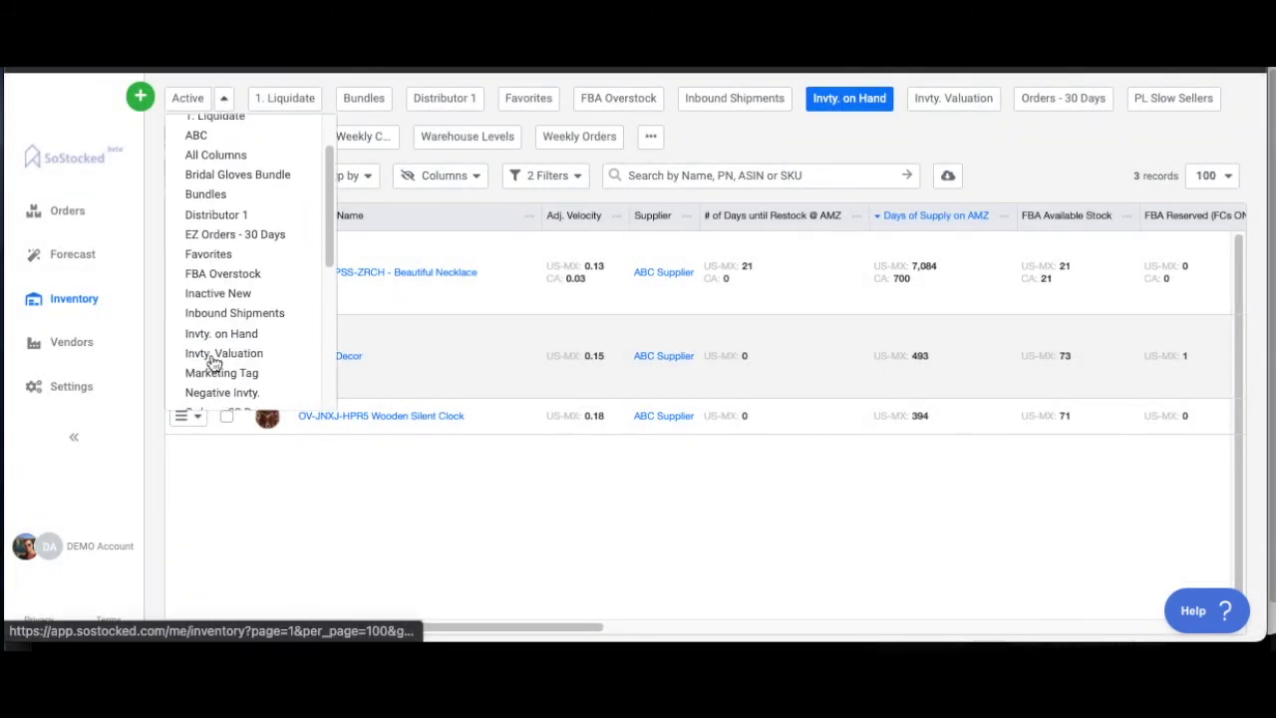
{"action": "scroll", "coordinate": [217, 361], "scroll_direction": "down", "scroll_amount": 2}
{"action": "scroll", "coordinate": [217, 361], "scroll_direction": "up", "scroll_amount": 7}
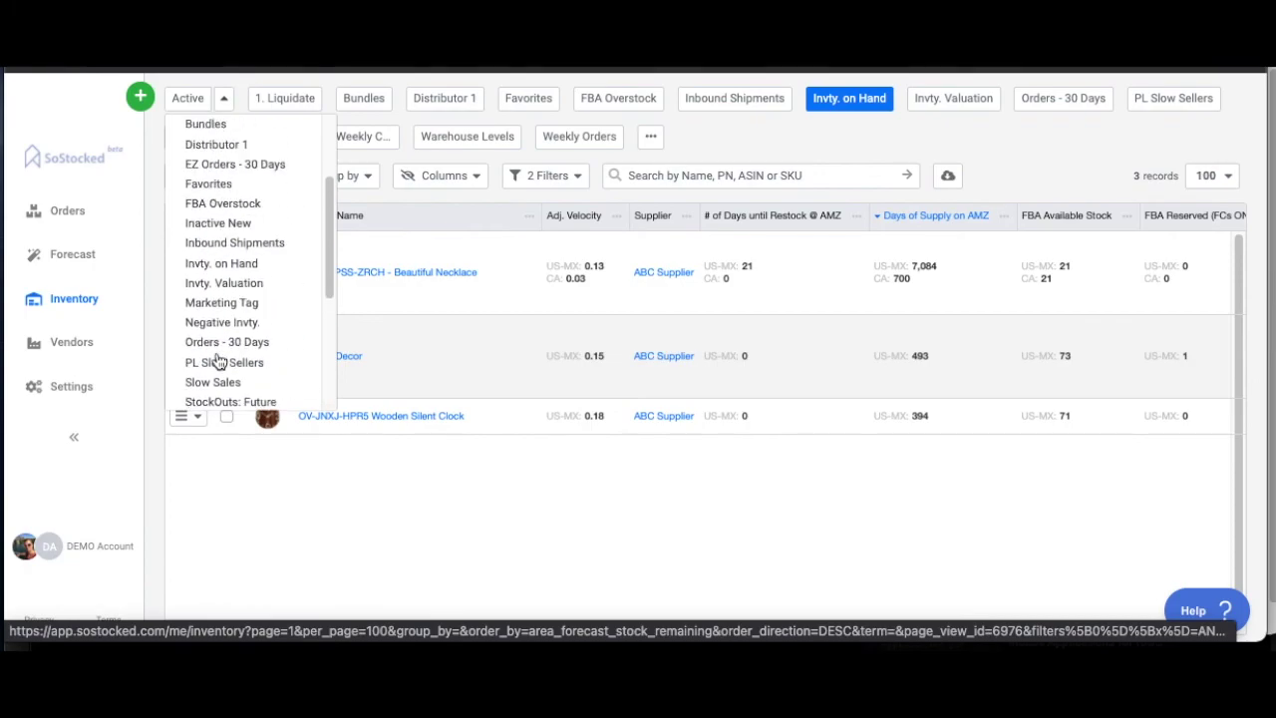
{"action": "left_click", "coordinate": [641, 481]}
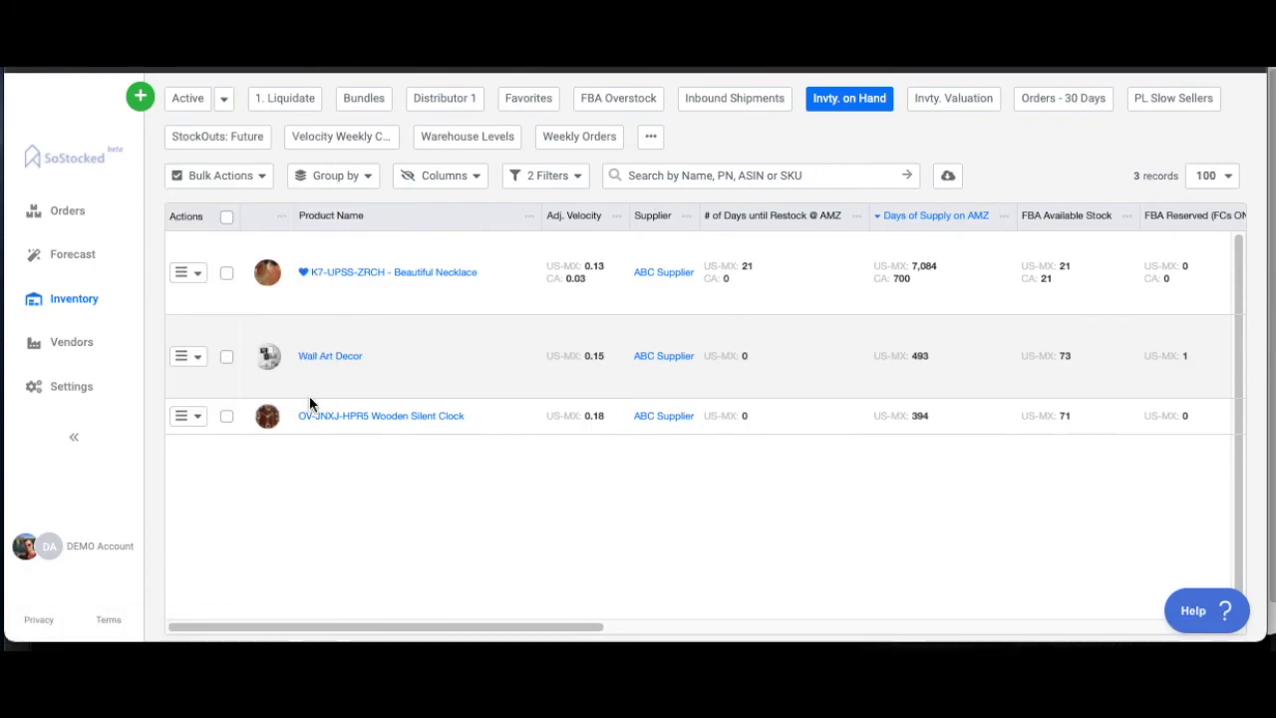